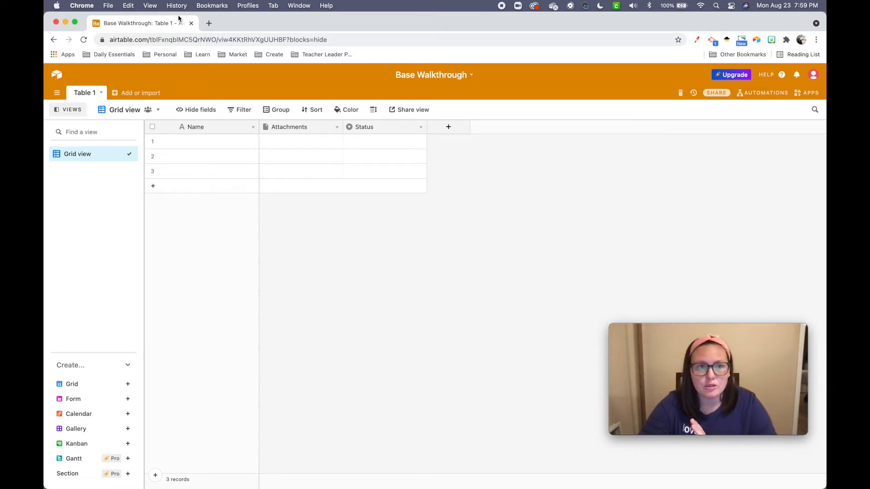
Browse the workspaces and their bases on the home page, then reopen the Base Walkthrough base.
left_click(57, 74)
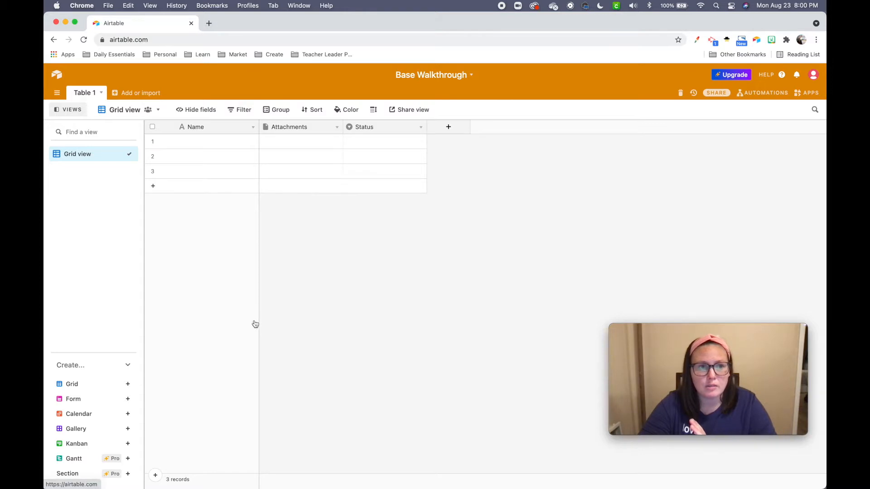
scroll(416, 285, "up", 15)
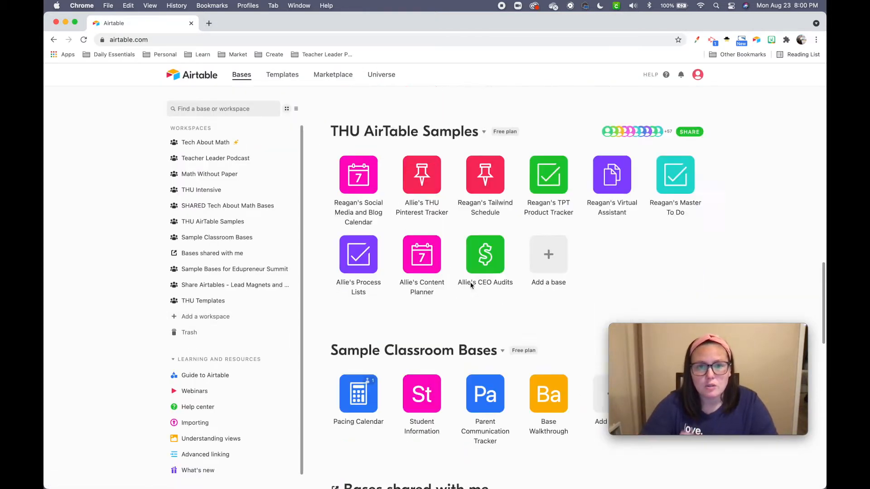
scroll(329, 132, "up", 8)
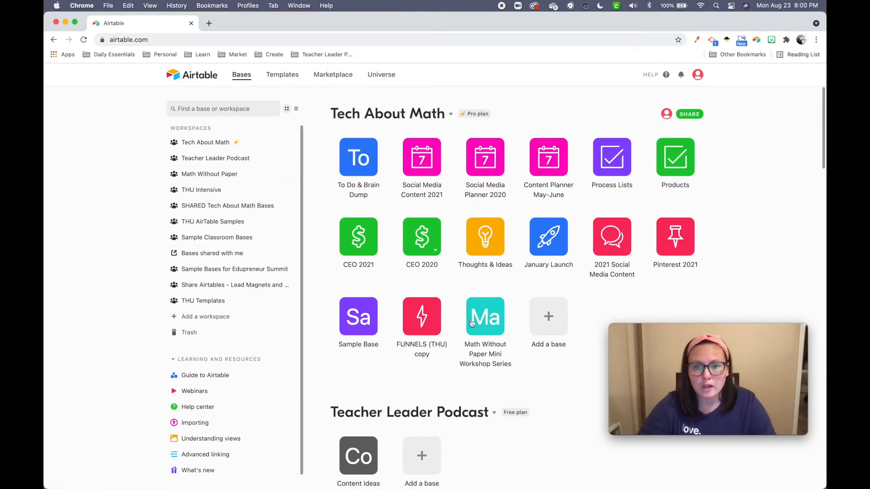
scroll(490, 322, "down", 15)
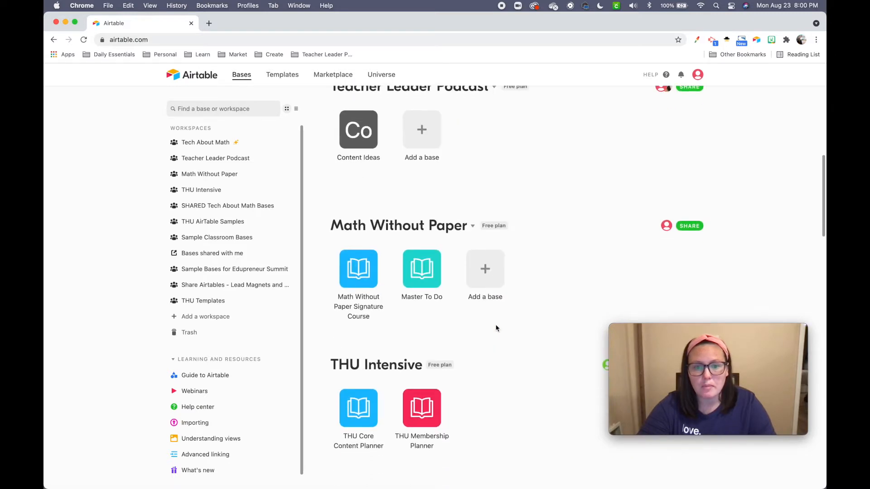
scroll(495, 321, "down", 6)
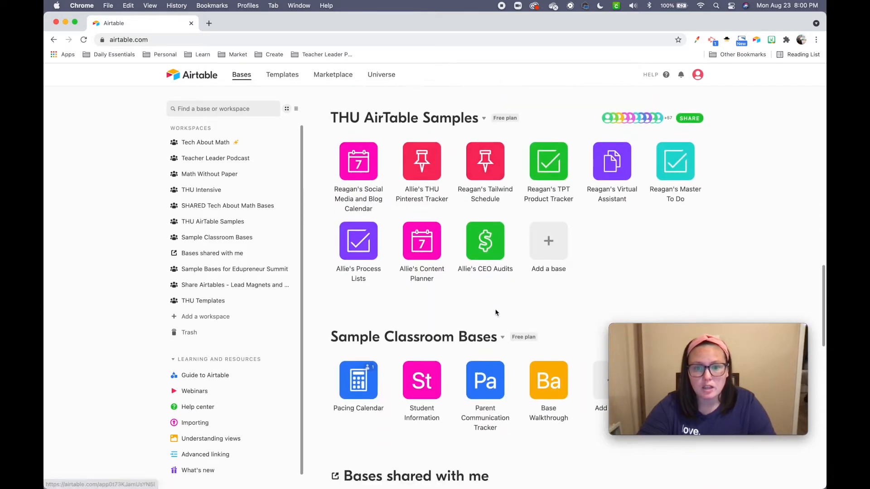
left_click(531, 310)
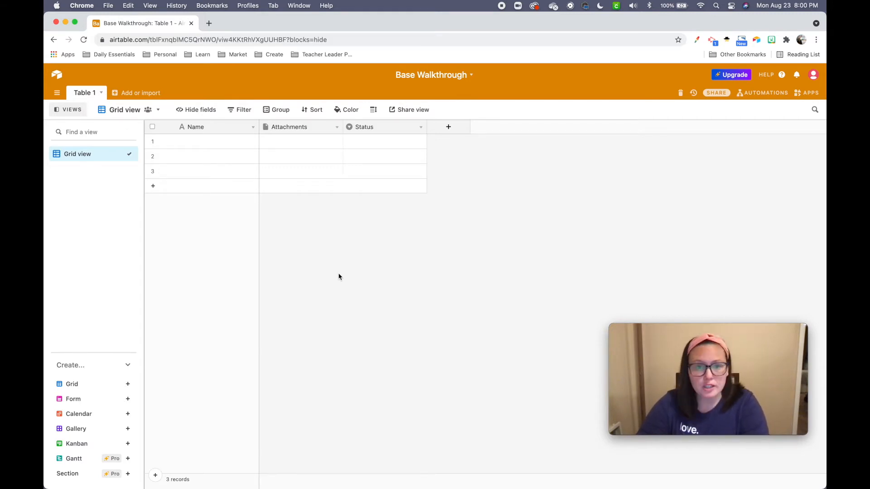
Expand the first record to view its fields and activity pane, and close it again.
left_click(179, 144)
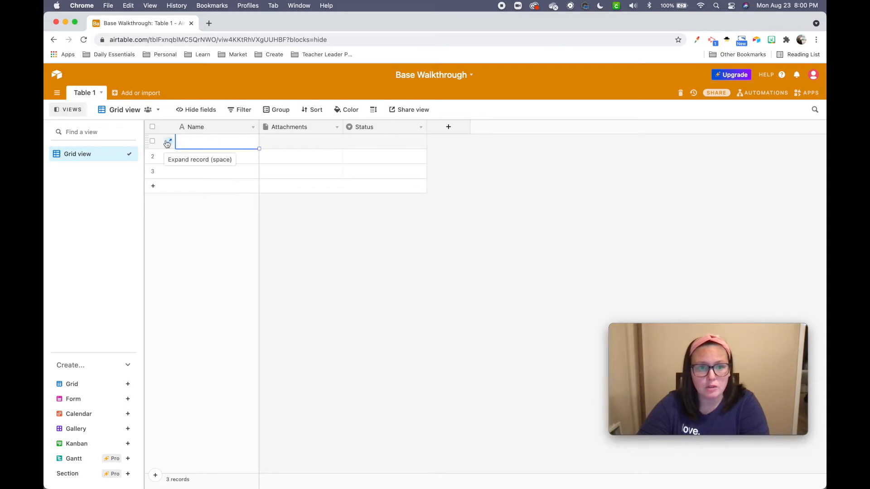
left_click(168, 144)
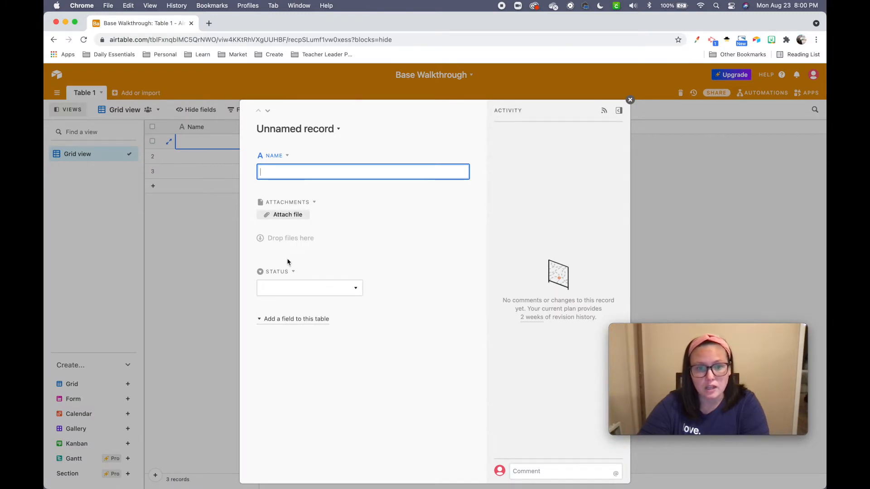
left_click(630, 100)
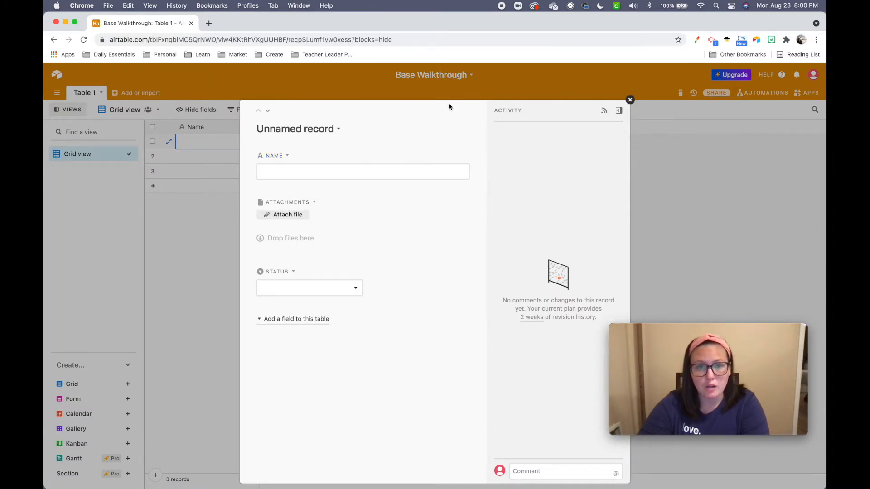
left_click(298, 128)
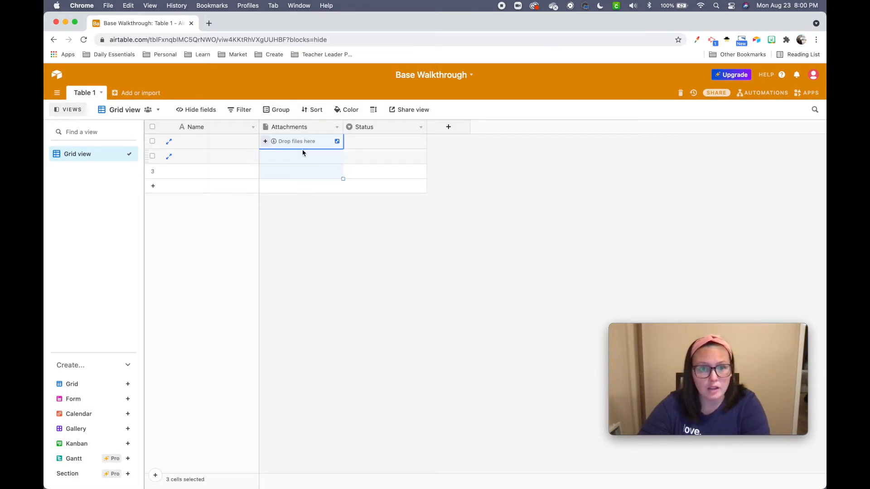
left_click(366, 154)
left_click(212, 130)
left_click(188, 143)
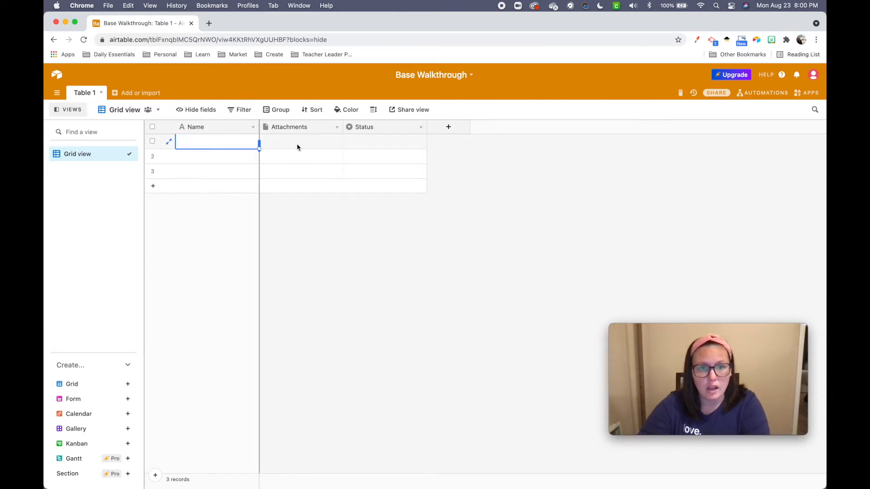
left_click(284, 139)
left_click(385, 142)
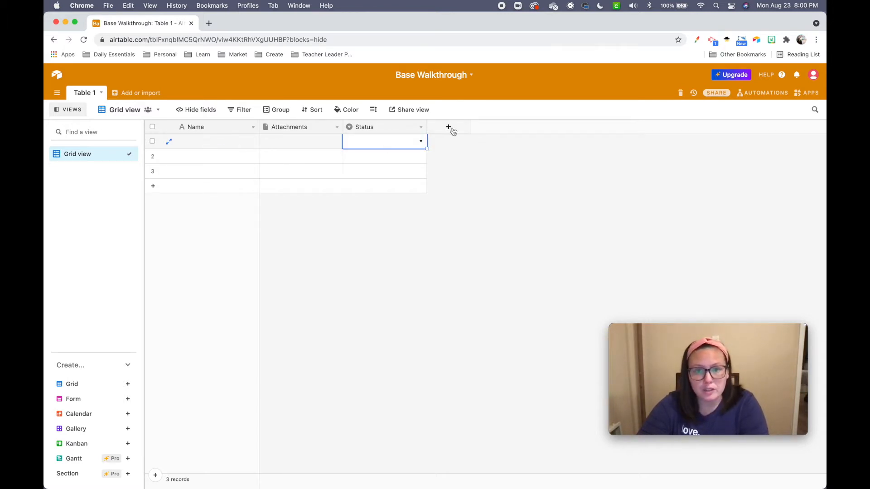
right_click(403, 130)
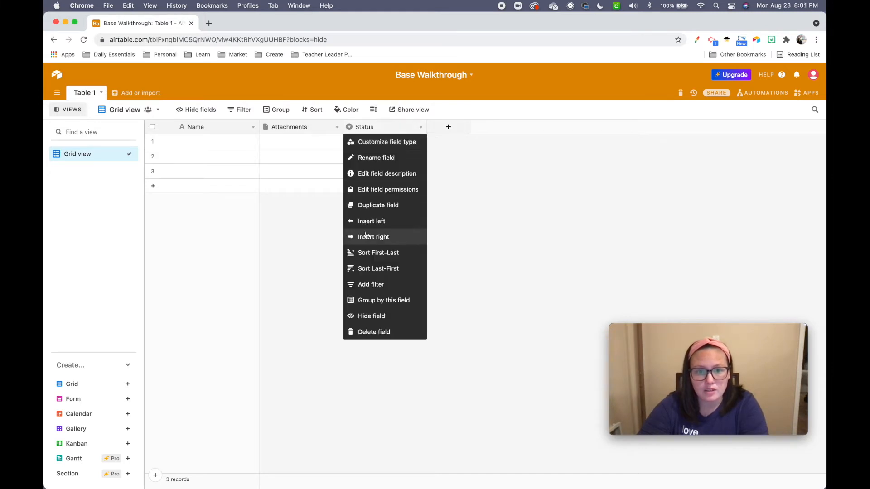
Add a Long text field after the Status field with rich text formatting enabled, leaving the field name blank.
left_click(449, 127)
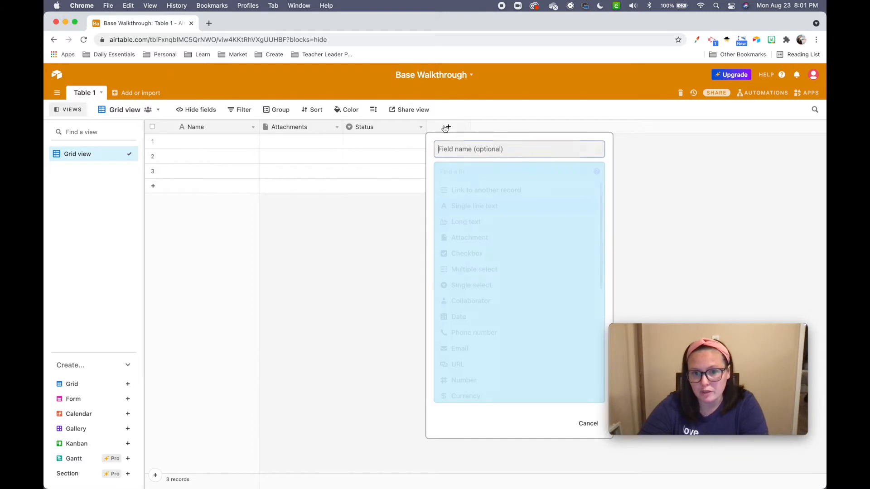
scroll(535, 299, "down", 10)
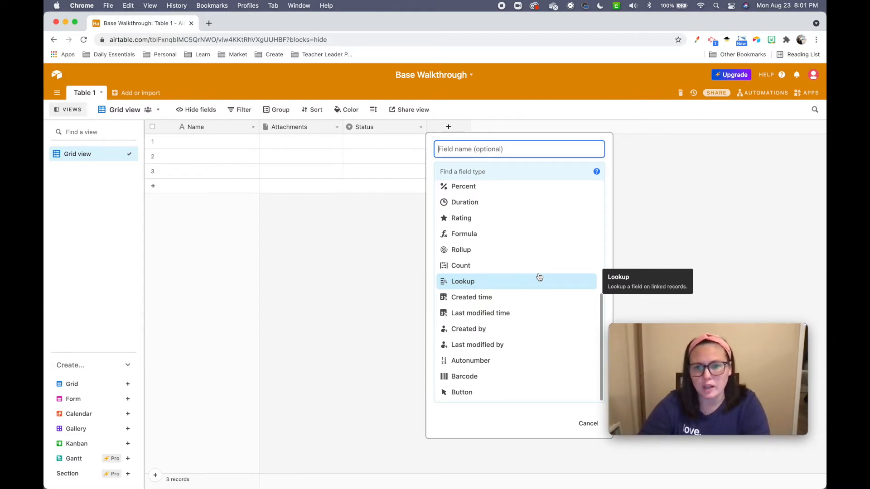
scroll(539, 278, "up", 10)
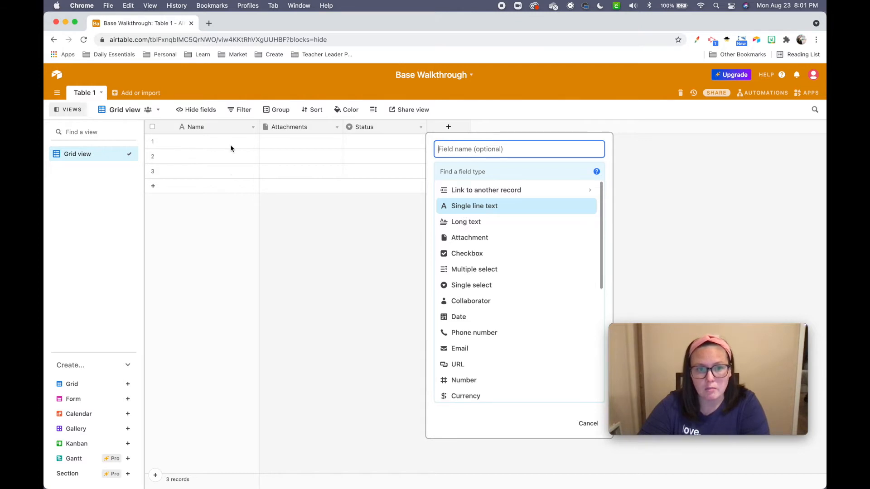
left_click(482, 223)
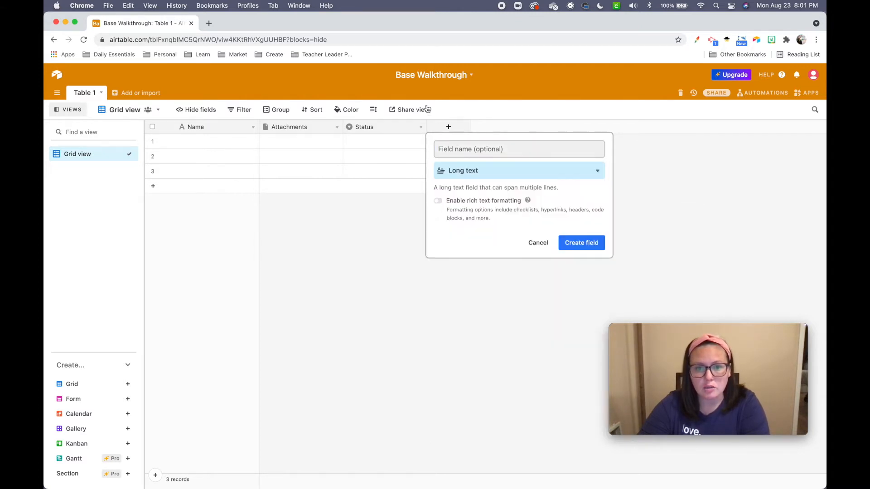
left_click(475, 202)
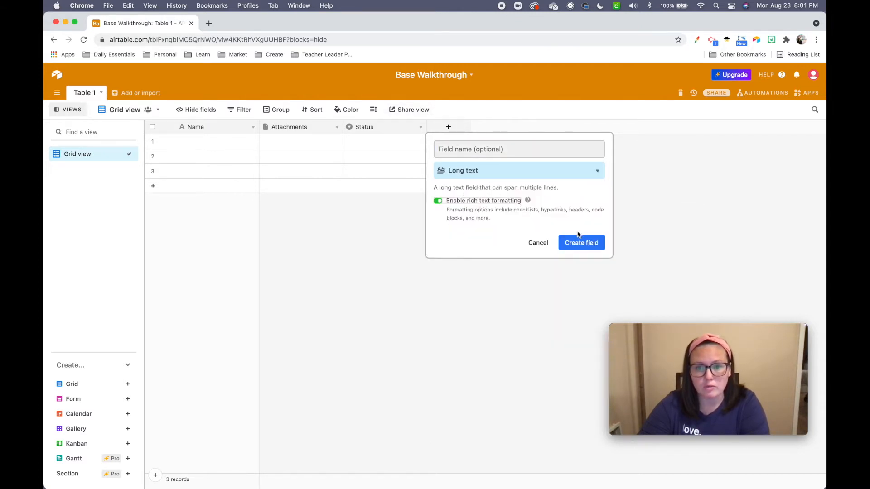
left_click(578, 244)
Enter "Type notes here" in the first record's Notes cell using the expanded editor.
left_click(474, 142)
left_click(504, 142)
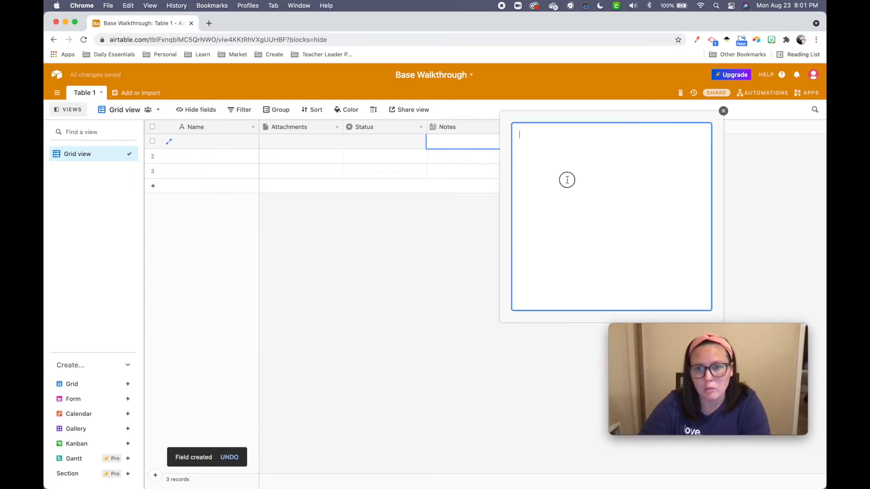
type("T")
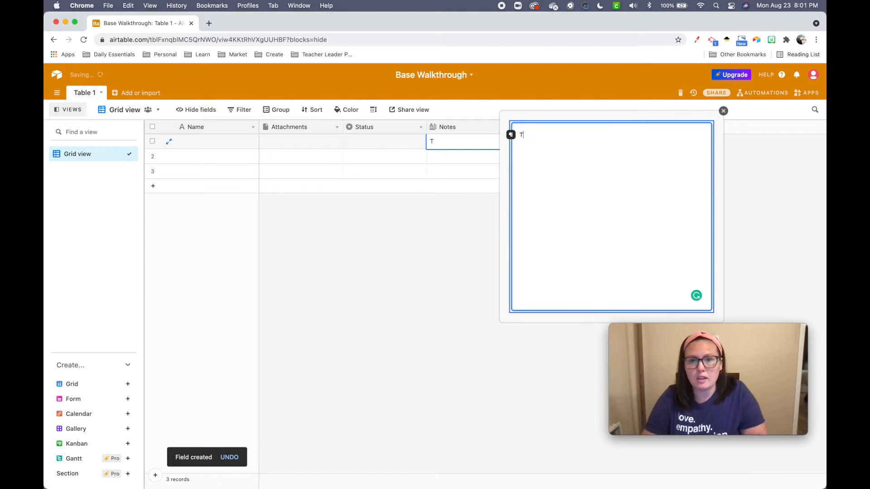
type("ype notes here")
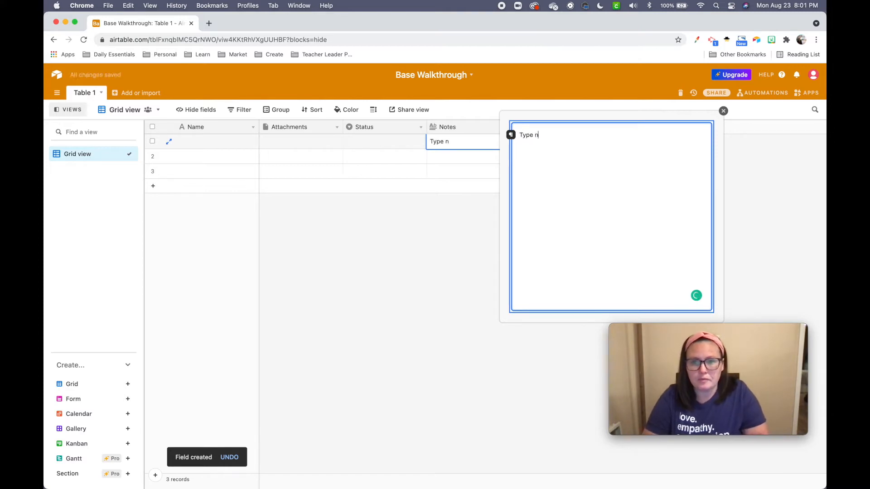
Make the word "notes" bold and italic in the first record's note and close the expanded editor.
double_click(542, 135)
left_click(517, 123)
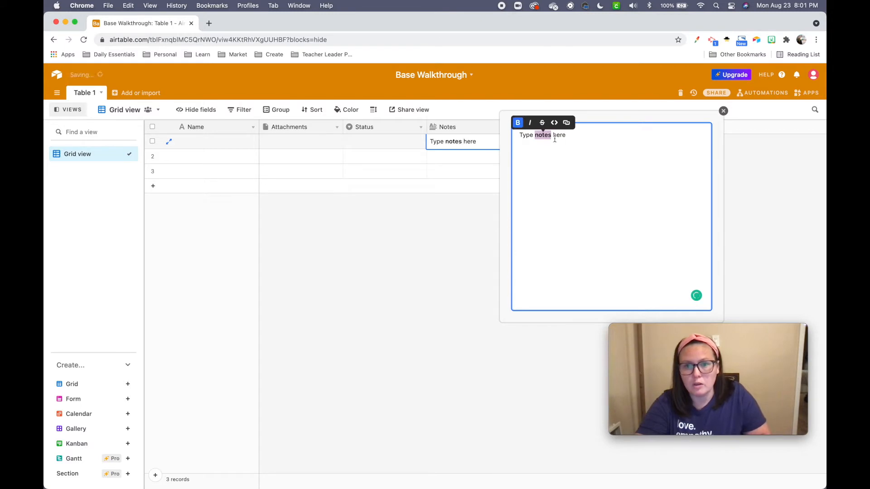
left_click(530, 122)
left_click(557, 135)
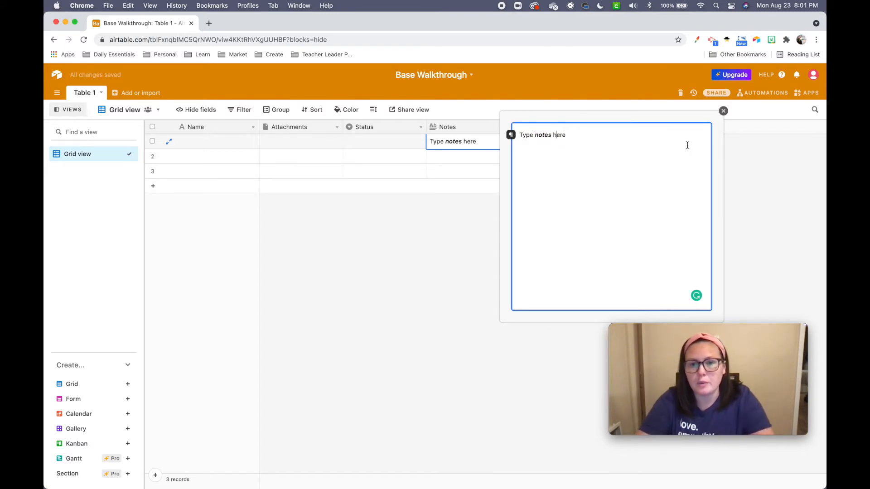
left_click(721, 111)
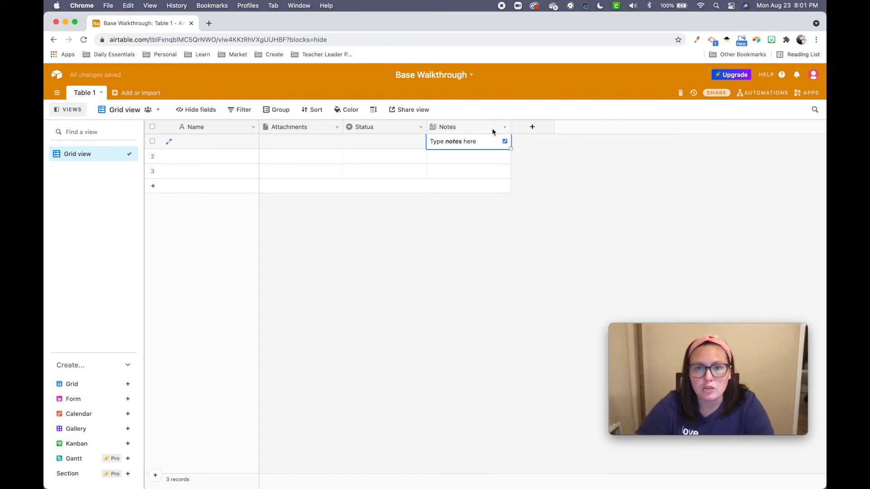
Start a new field of type Checkbox after Notes and choose the green check mark style.
left_click(529, 128)
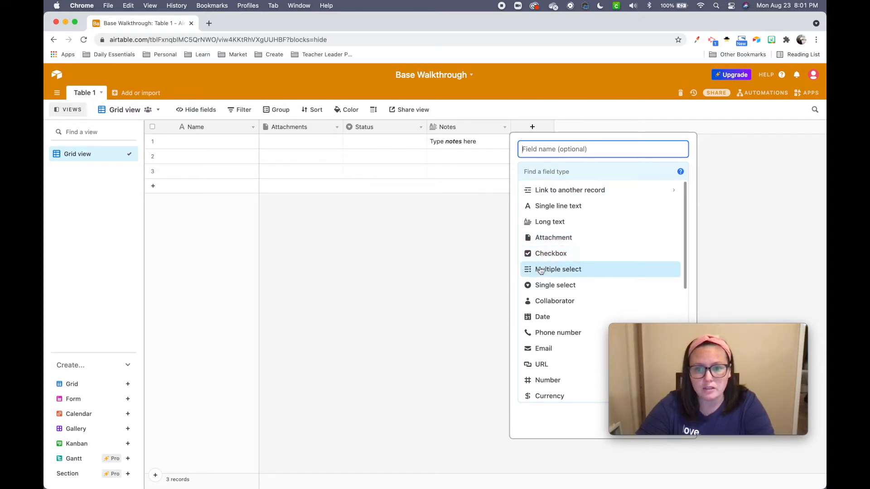
left_click(538, 254)
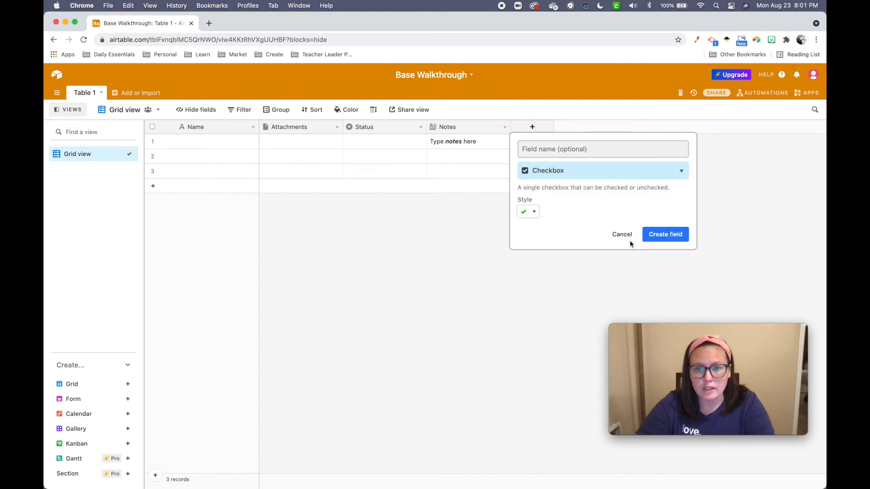
left_click(532, 213)
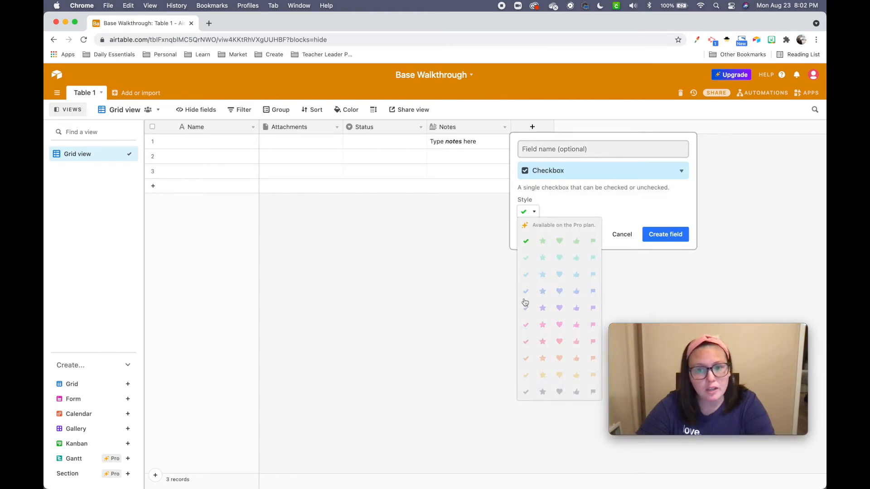
left_click(525, 242)
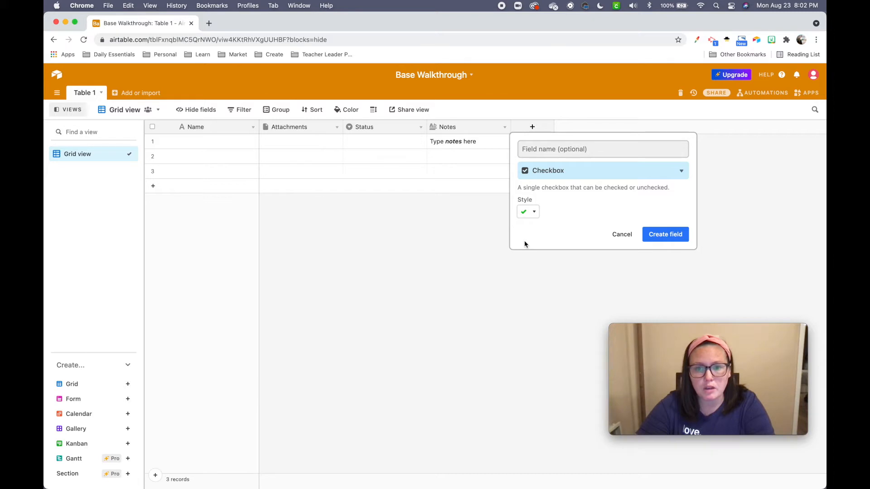
Change the new field's type from Checkbox to Single select.
left_click(589, 173)
scroll(578, 271, "down", 3)
scroll(583, 246, "up", 1)
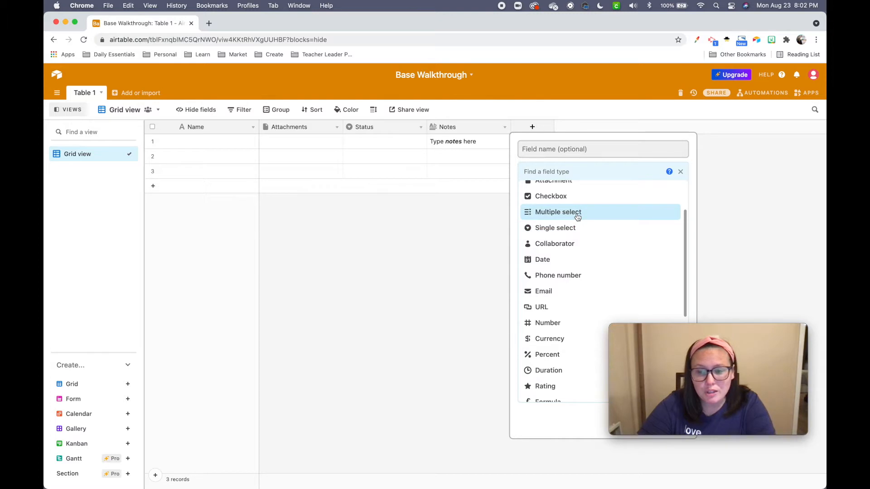
mouse_move(578, 217)
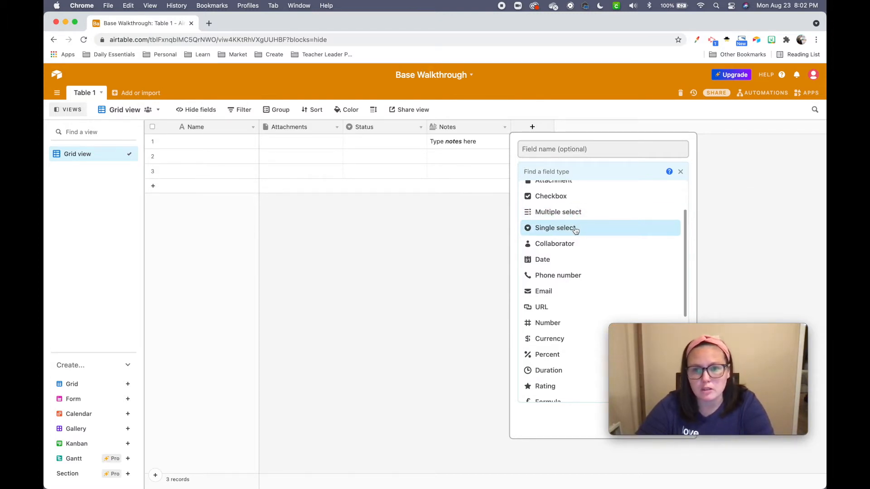
left_click(572, 230)
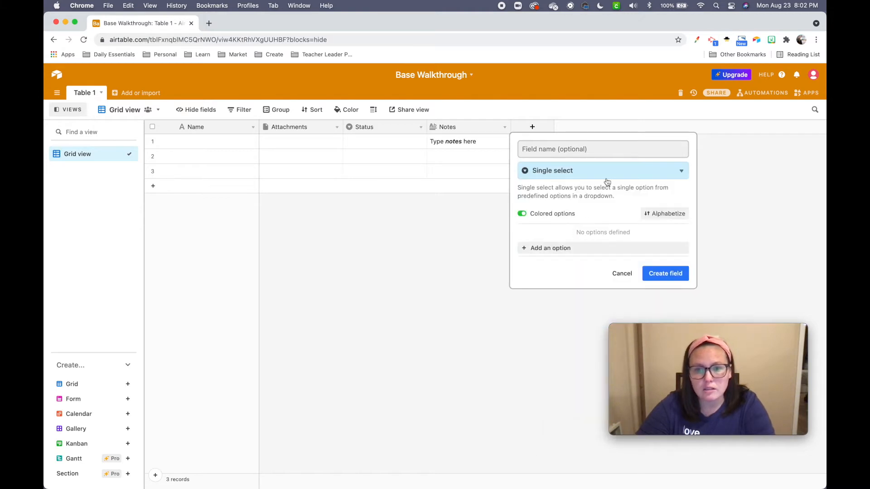
Change the new field's type to Multiple select, add one blank option, name the field "Standards" and create it.
left_click(553, 169)
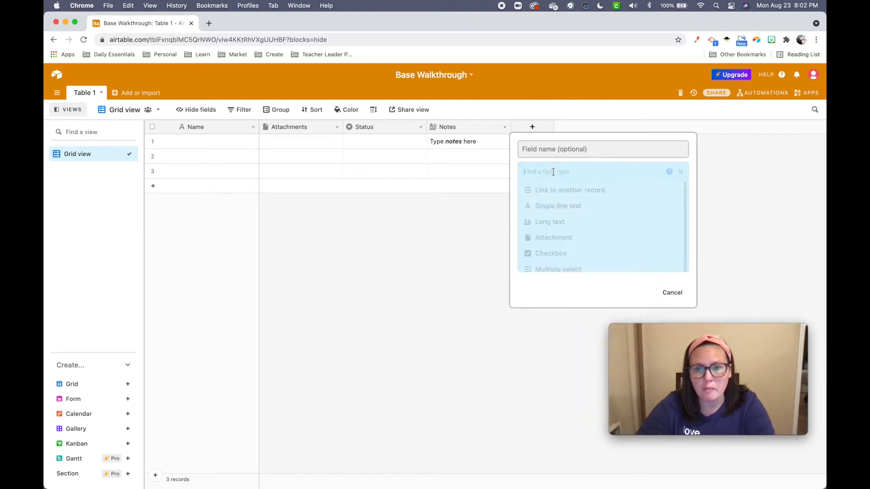
left_click(552, 271)
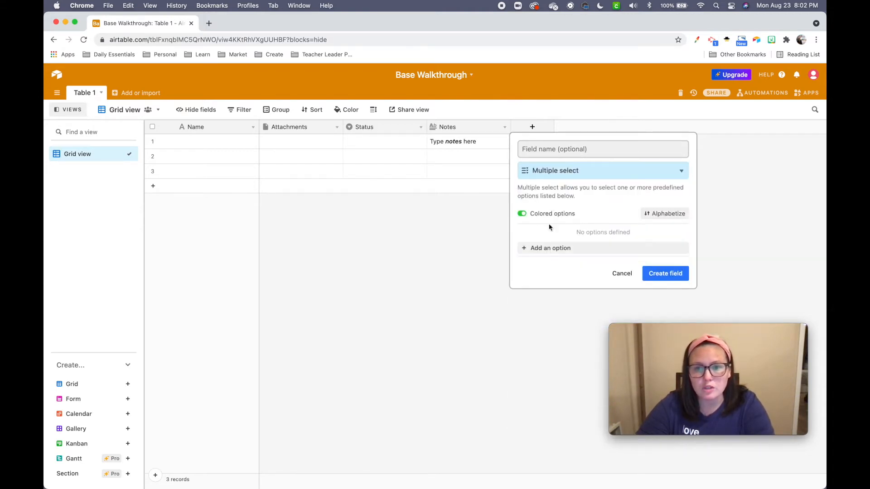
left_click(548, 247)
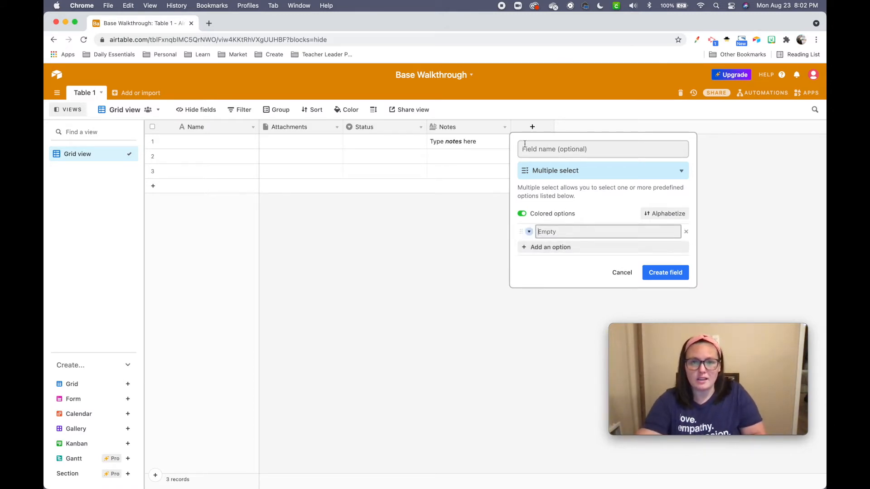
left_click(567, 150)
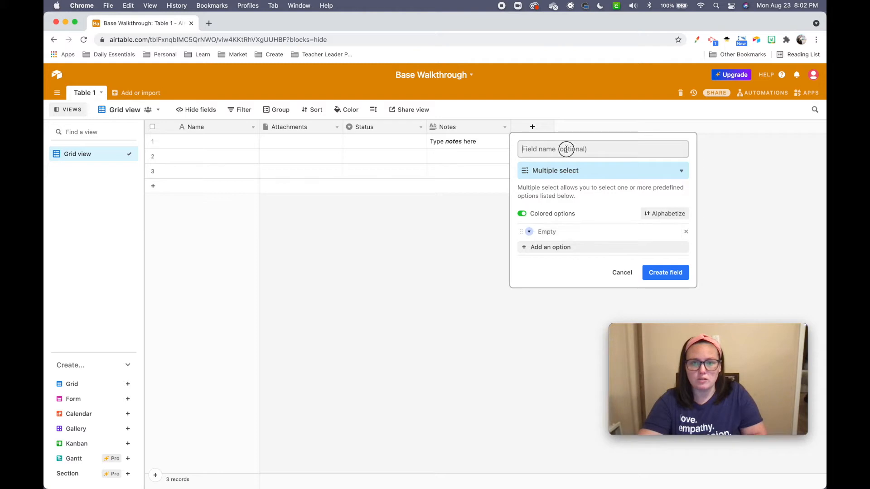
type("Standards")
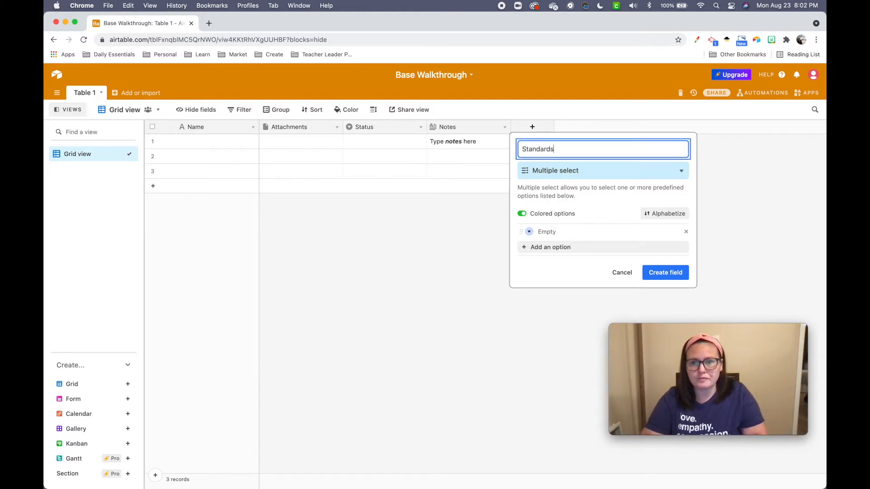
key("Return")
Try to add the options 4.OA.1 and 4.OA.2 to the Standards field and view the first option's color choices.
double_click(556, 128)
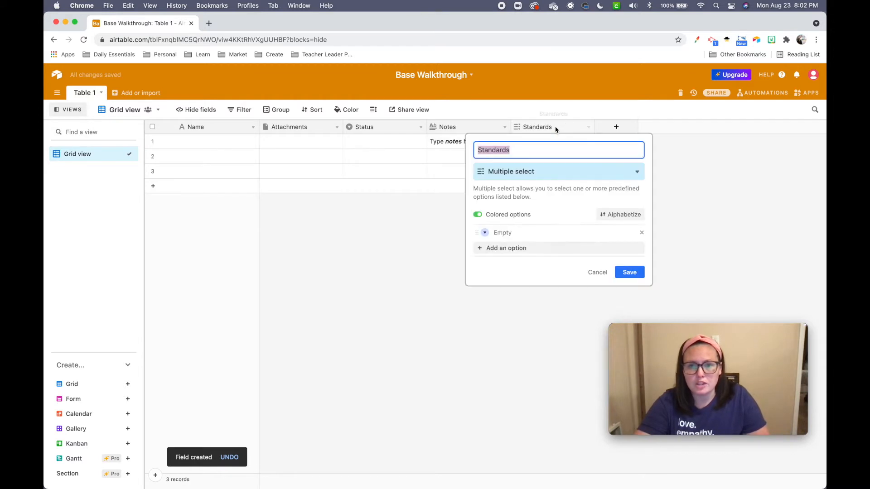
left_click(505, 234)
type("4")
key("Return")
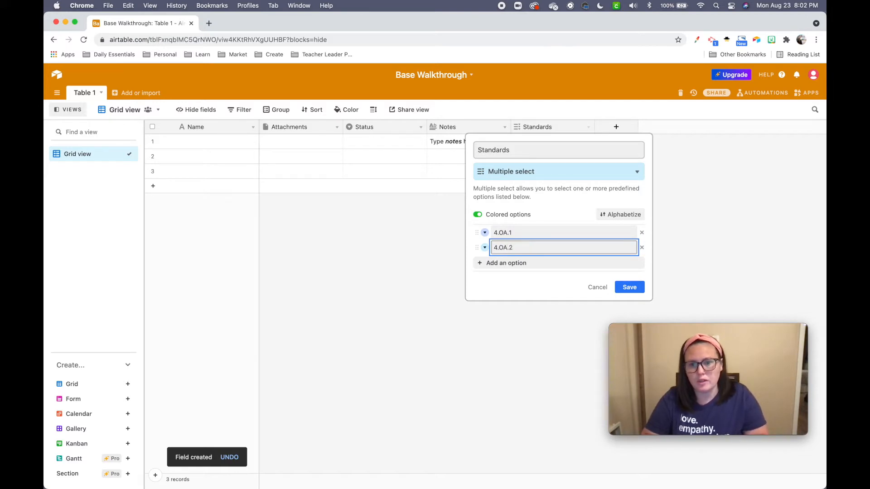
left_click(486, 233)
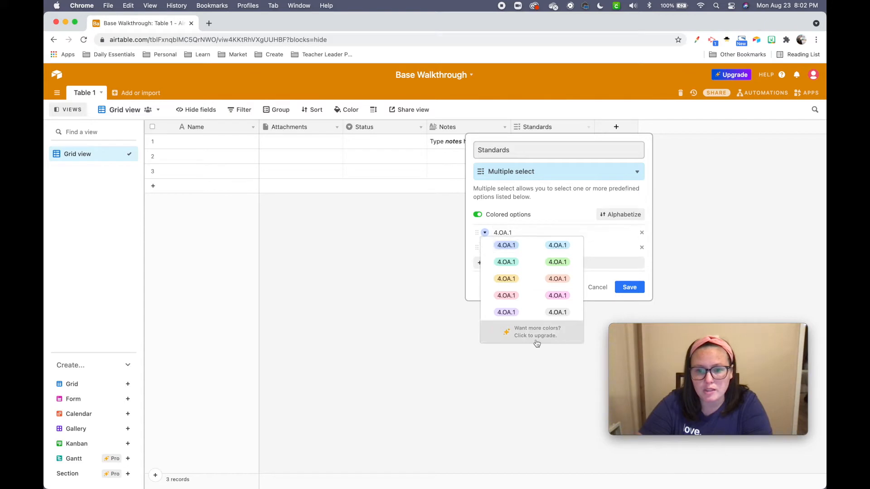
left_click(599, 287)
Examine the full list of field types offered for a new field after Standards, and cancel without creating one.
left_click(543, 126)
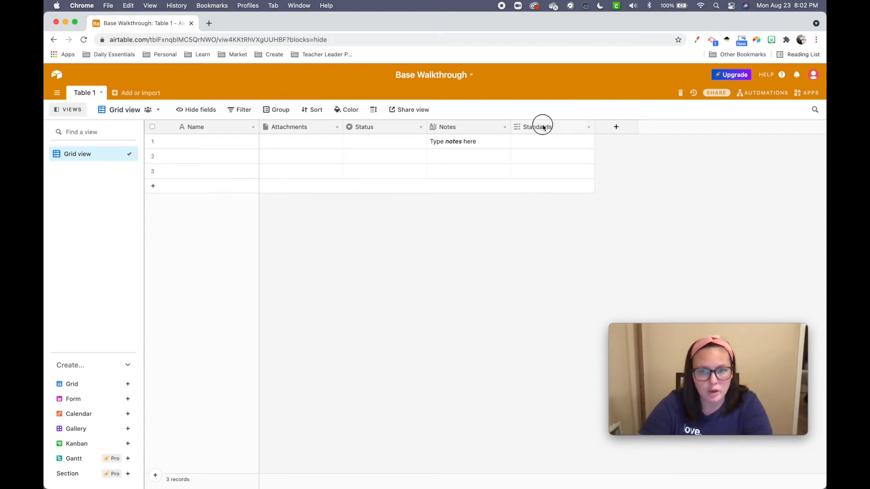
left_click(616, 127)
left_click_drag(722, 384, 484, 364)
scroll(664, 274, "down", 3)
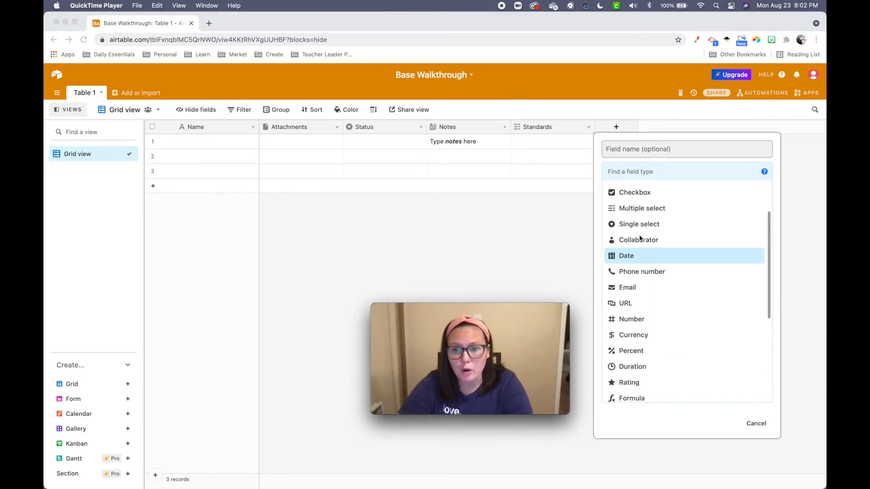
left_click(672, 171)
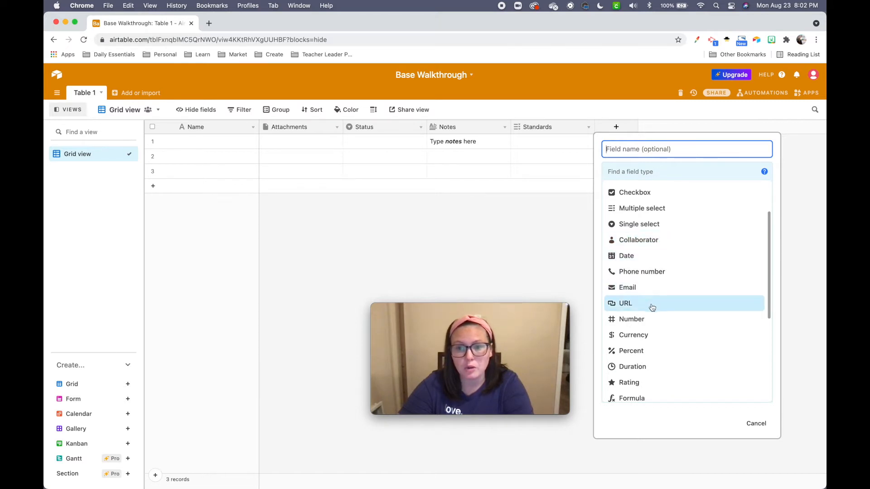
scroll(652, 326, "down", 5)
scroll(655, 391, "down", 2)
scroll(658, 374, "up", 10)
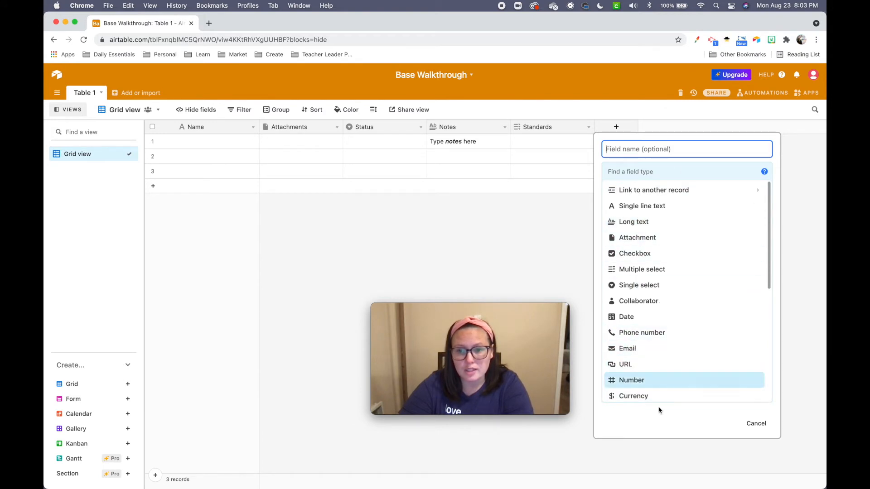
scroll(684, 354, "down", 10)
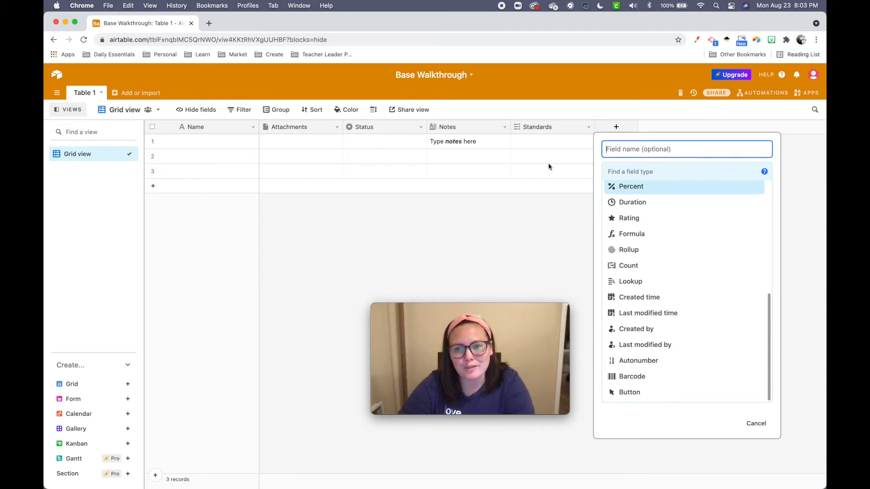
scroll(737, 254, "up", 5)
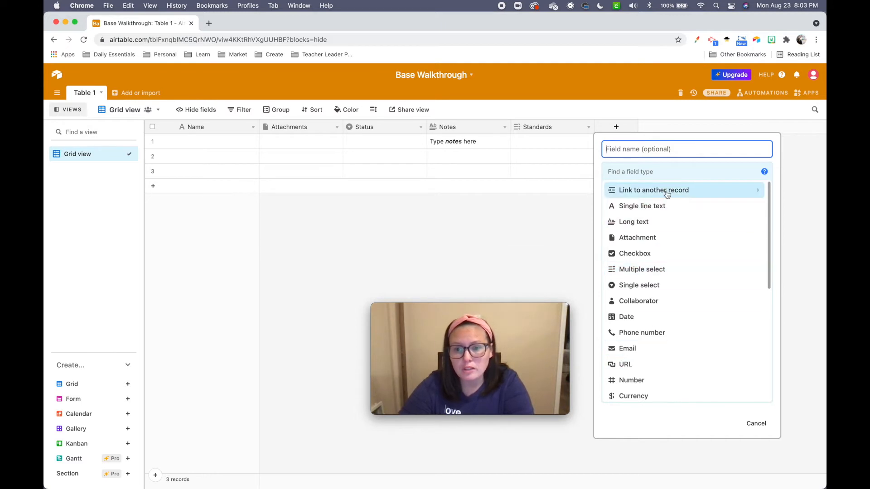
left_click(756, 424)
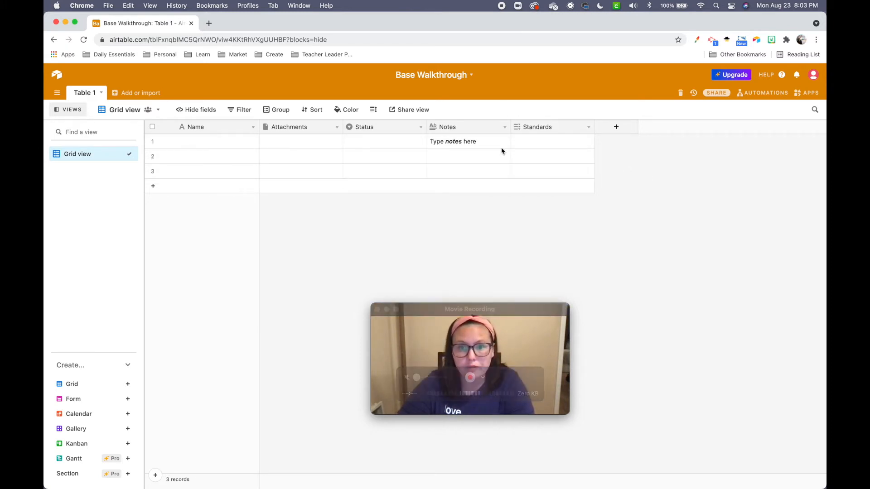
Create an unnamed field of type Date after the Standards field.
left_click(616, 127)
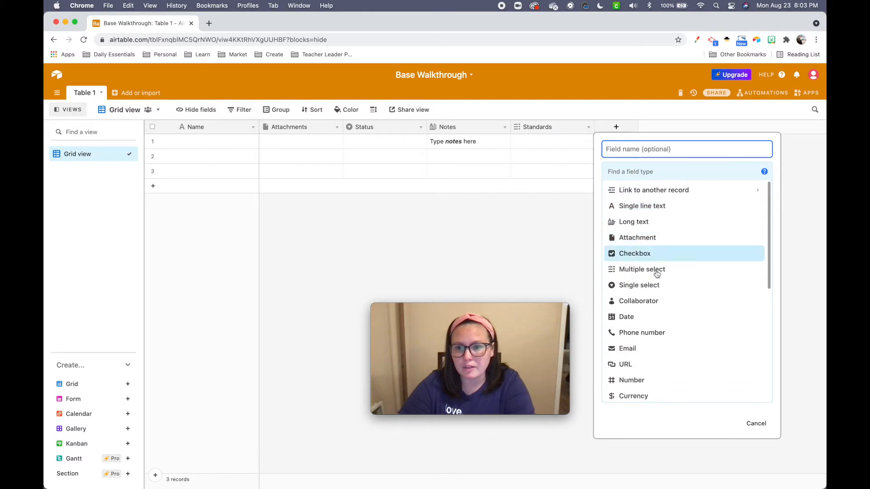
left_click(641, 319)
left_click(752, 252)
Enter the person's first name in the first record's Name cell.
left_click(191, 141)
left_click_drag(413, 361, 653, 396)
left_click(542, 299)
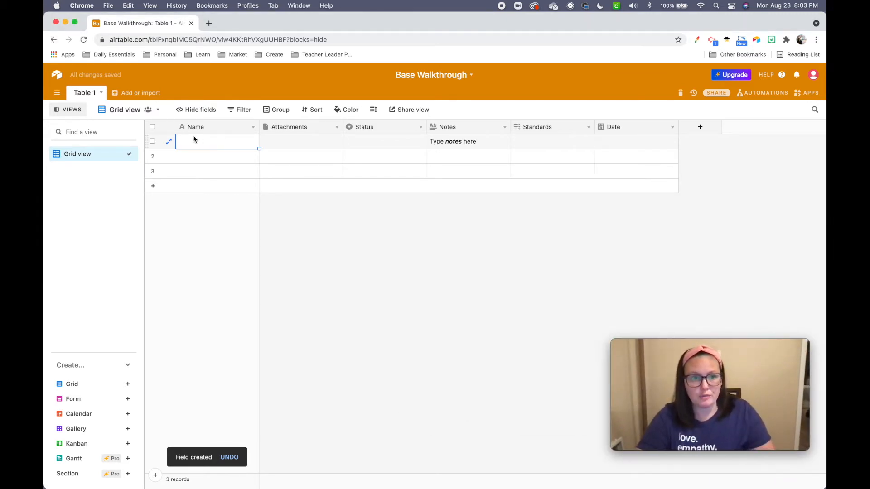
type("Alexandra")
key("Tab")
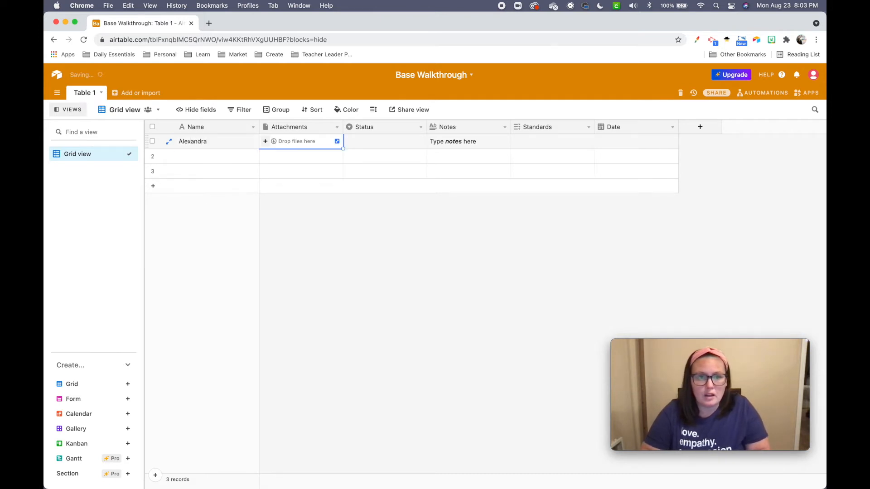
Upload the Digital Parent image numbered (5) from the "4. TpT Stuff" folder to the first record's Attachments cell.
left_click(265, 142)
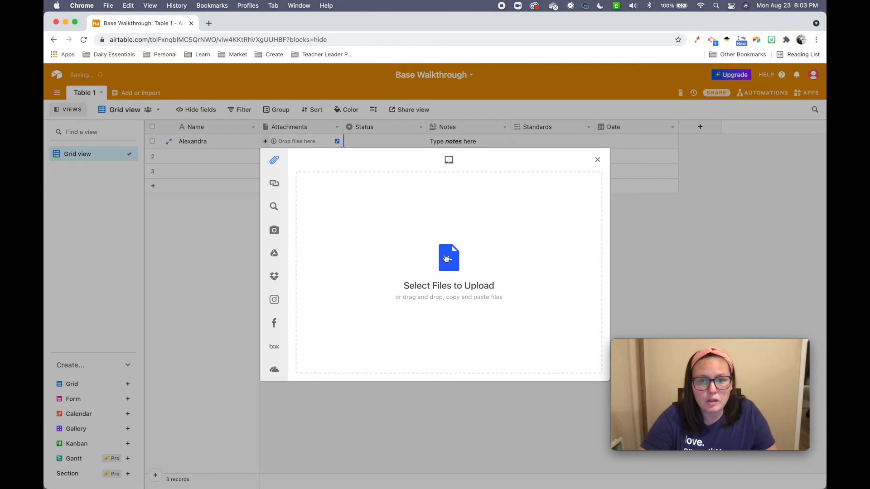
left_click(446, 176)
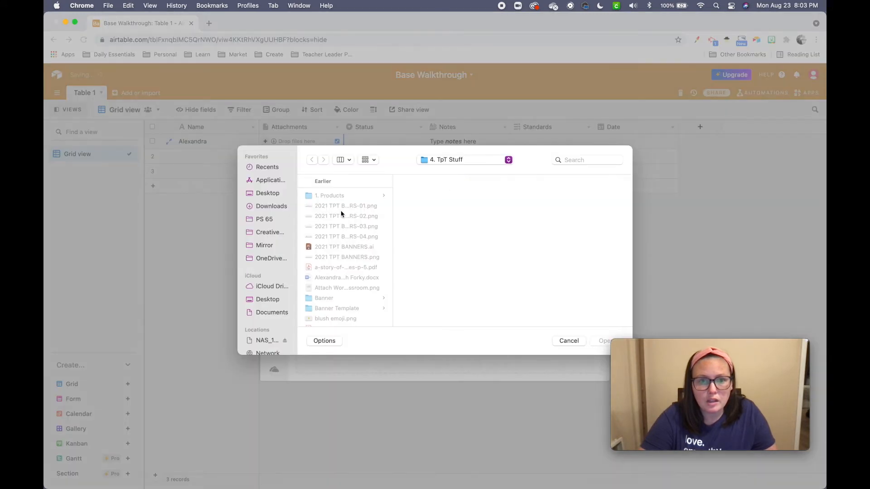
scroll(335, 292, "down", 5)
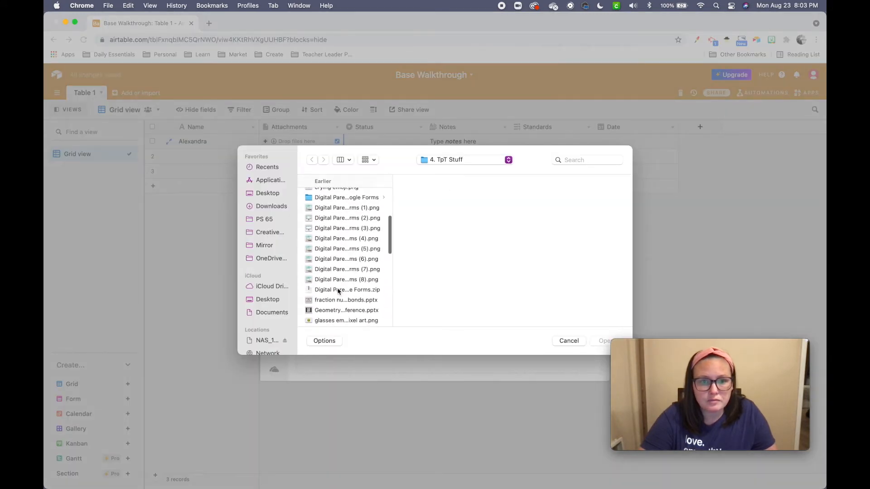
left_click(342, 249)
left_click(598, 343)
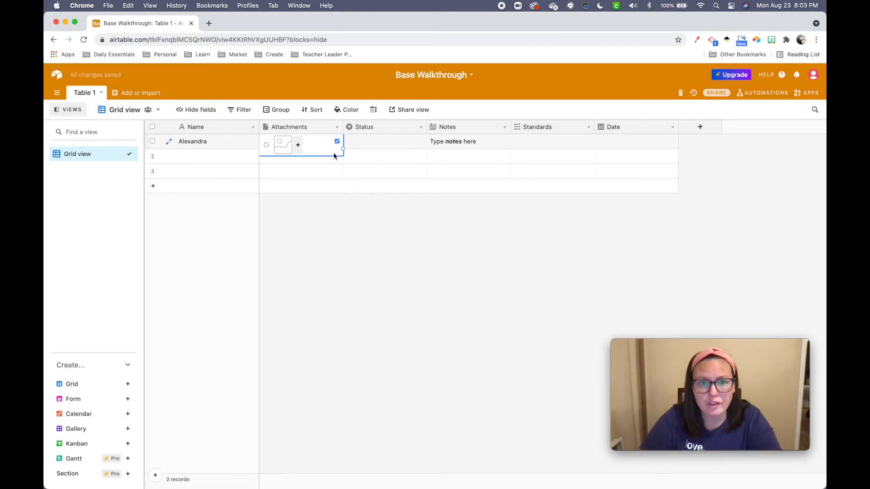
Set the first record's Status to In progress.
left_click(358, 144)
left_click(363, 143)
left_click(367, 202)
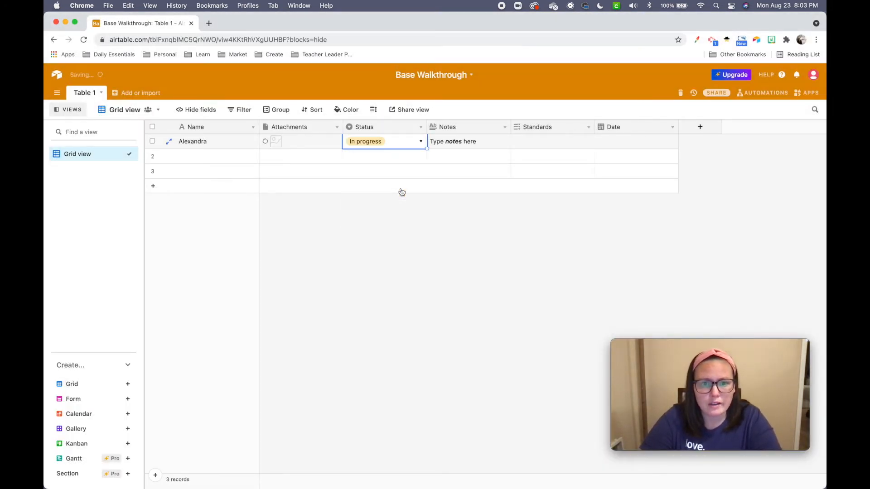
left_click(471, 144)
Select the blank option in the first record's Standards cell.
left_click(555, 143)
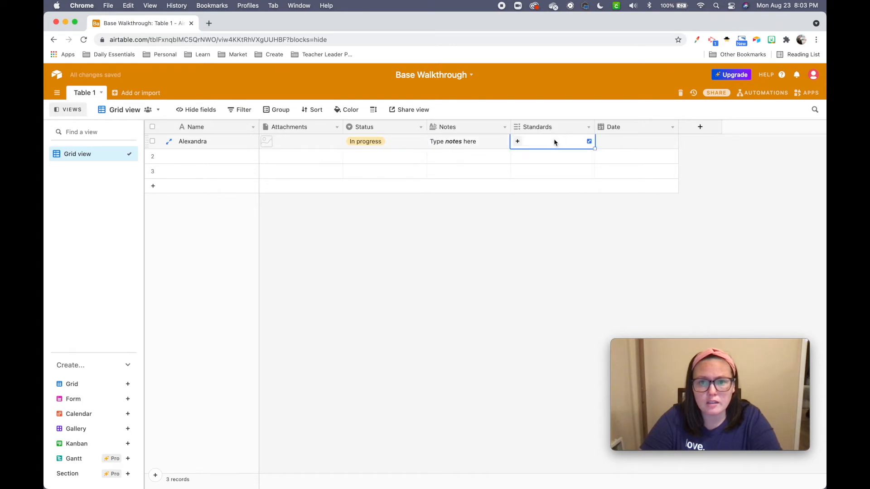
left_click(518, 142)
left_click(523, 175)
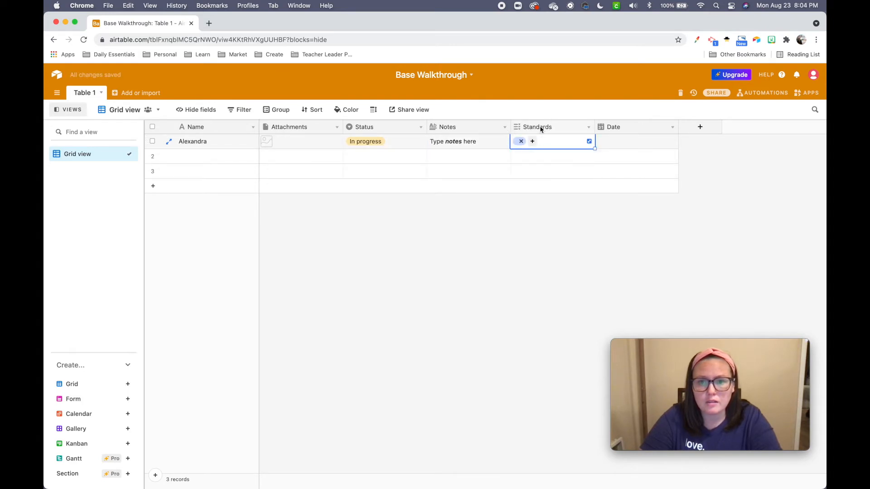
Name the Standards field's blank option 4.OA.1, add a second option 4.OA.2 and save the field.
double_click(539, 127)
left_click(530, 231)
type("4.0")
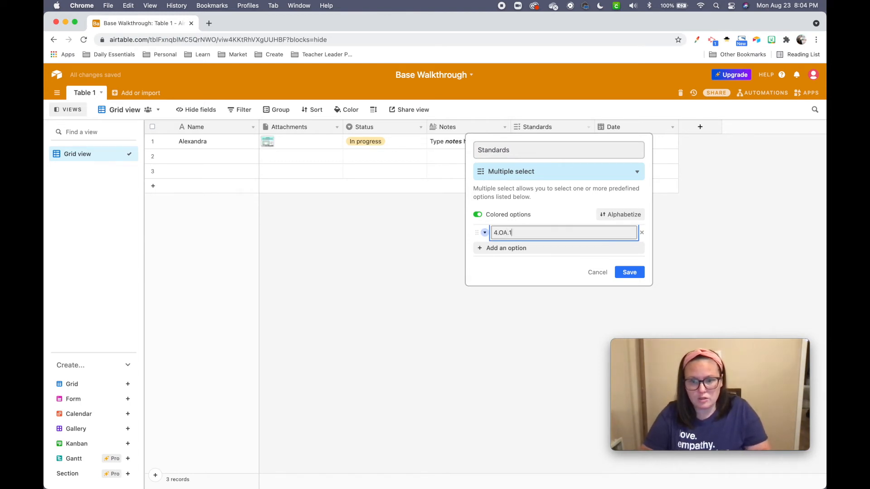
type("A.1")
key("Return")
type("4.OA.2")
left_click(621, 287)
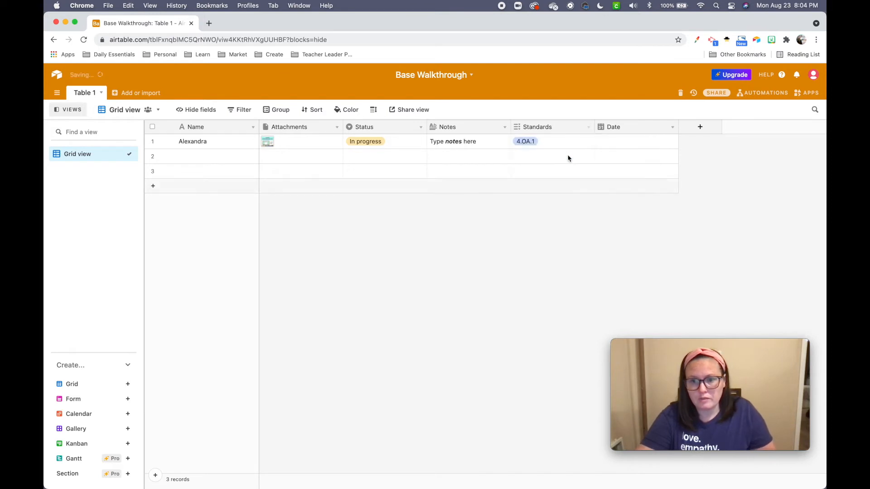
View the calendar picker of the first record's Date cell and close it without choosing a date.
left_click(561, 143)
left_click(622, 143)
left_click(621, 143)
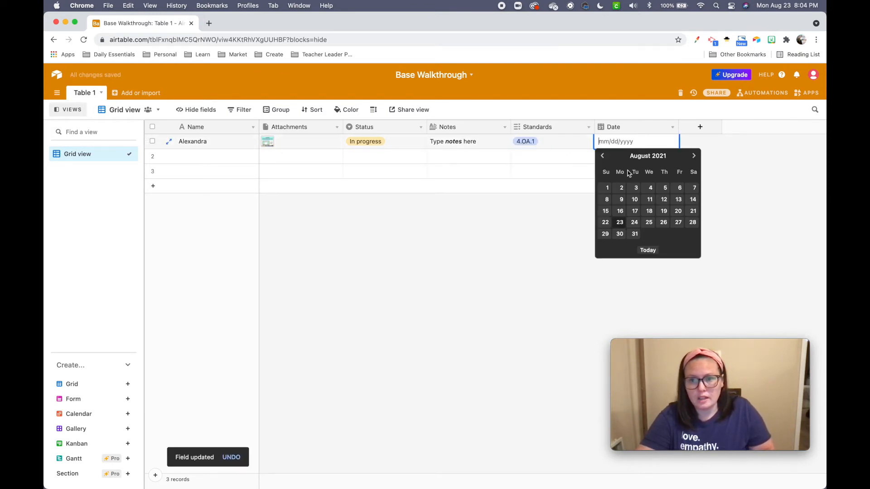
left_click(489, 257)
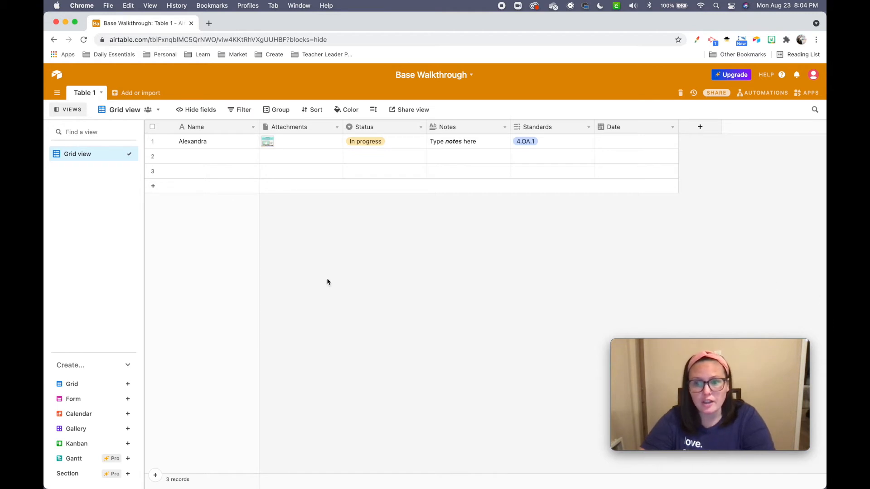
Create a form view for Table 1 that contains only the Name and Date fields.
left_click(94, 400)
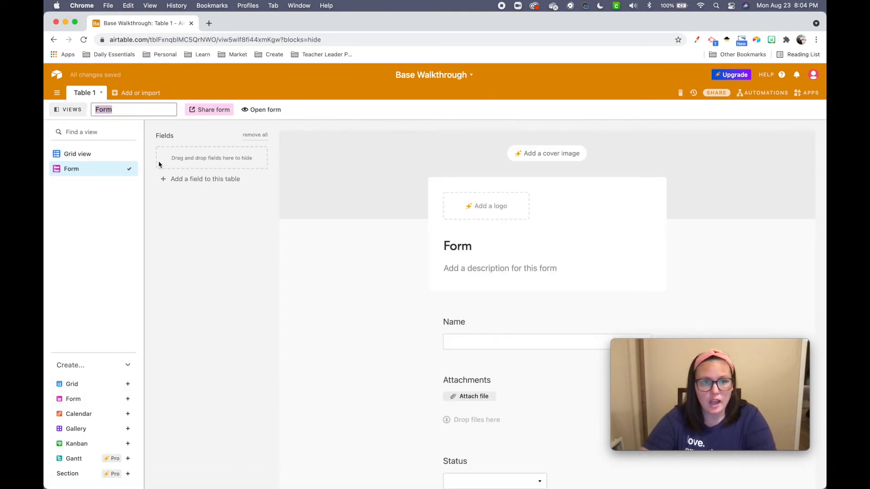
left_click(259, 136)
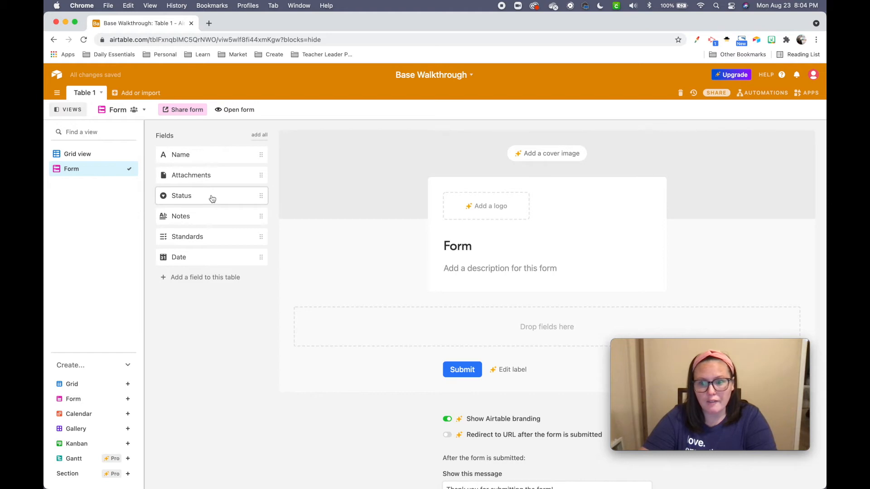
left_click_drag(213, 156, 482, 263)
left_click_drag(194, 257, 529, 281)
left_click_drag(192, 161, 503, 330)
left_click_drag(187, 235, 509, 408)
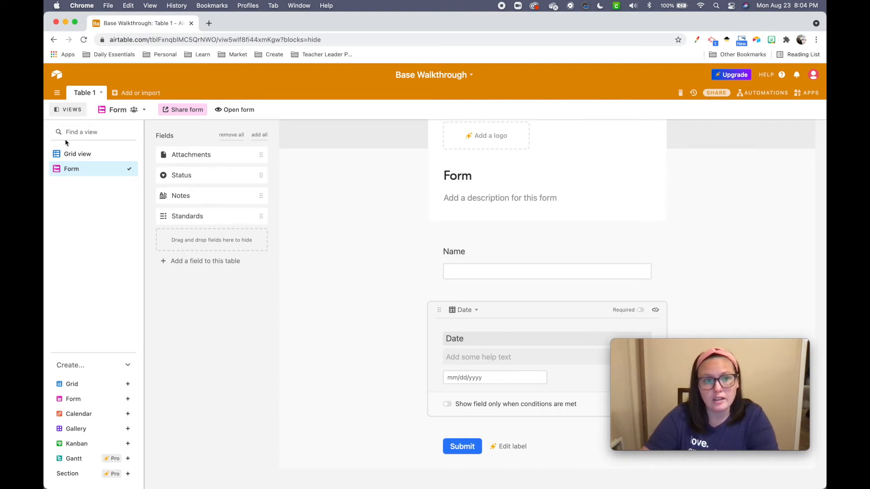
Look at the grid view again, return to the form view and open the live form.
left_click(75, 155)
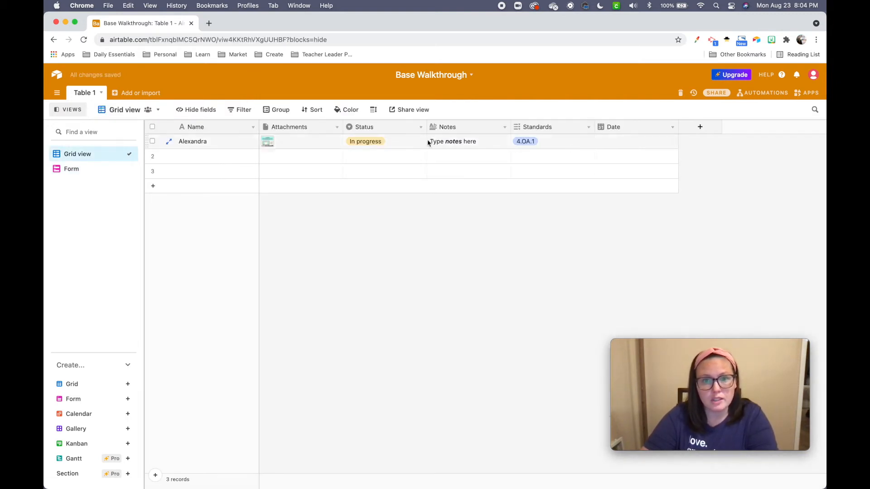
left_click(104, 171)
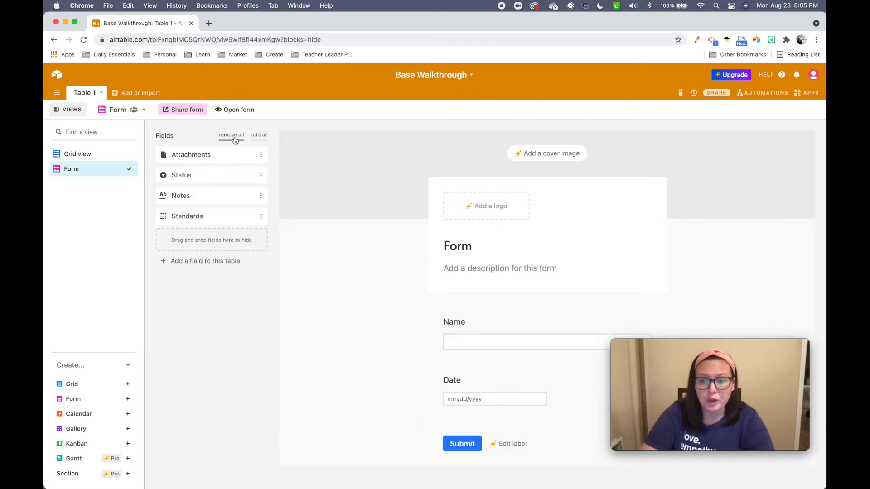
left_click(282, 107)
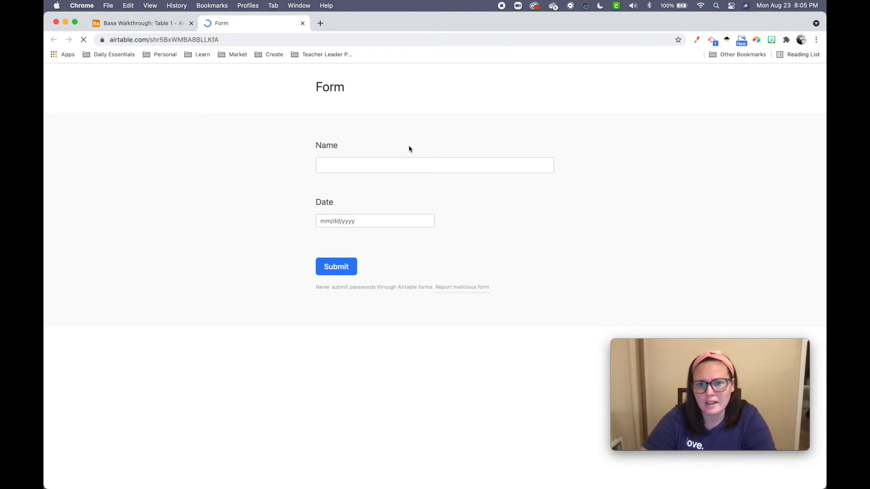
Close the live form and enable the form's option to show a "Submit another response" button after submission.
left_click(342, 166)
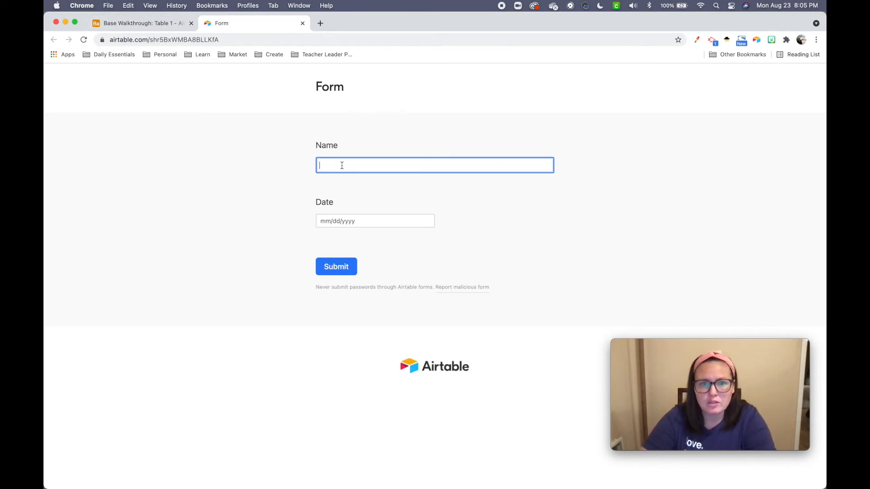
left_click(303, 24)
scroll(520, 371, "down", 4)
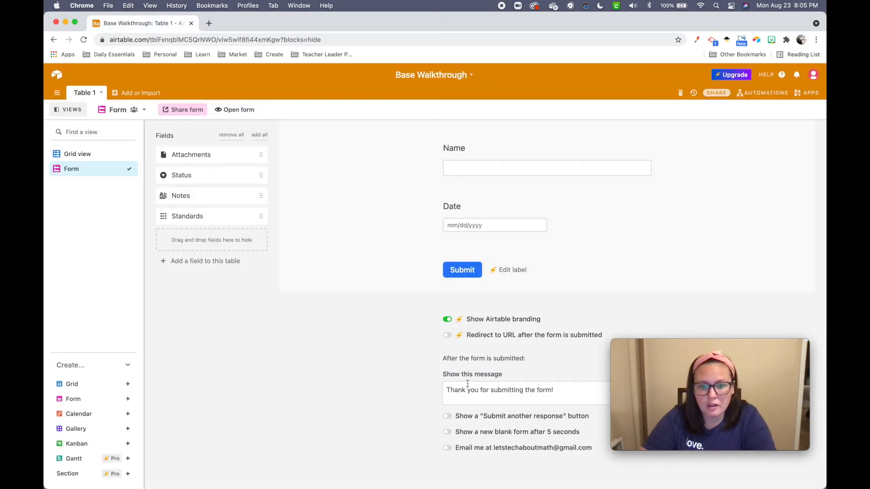
left_click(460, 420)
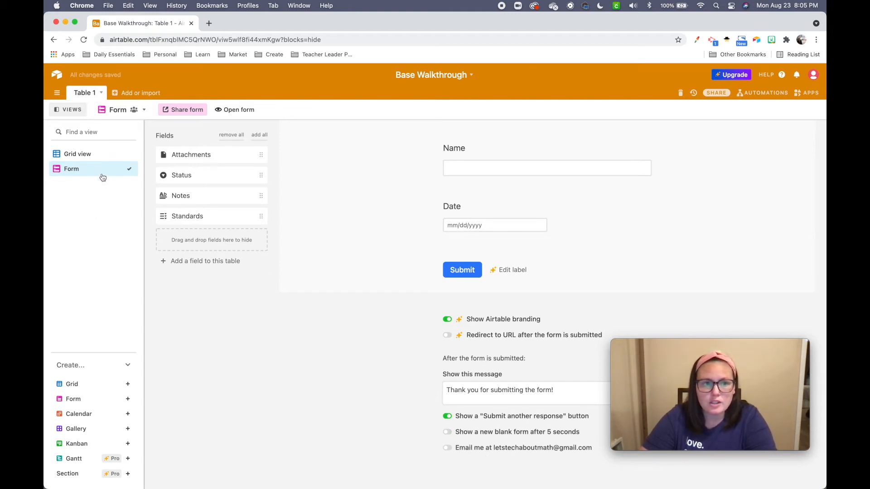
Create a calendar view for Table 1 that places records by the Date field.
left_click(97, 154)
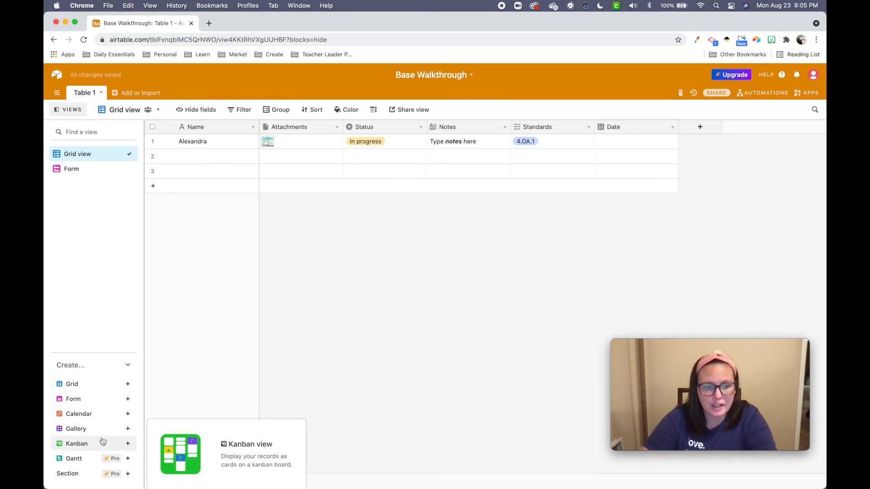
left_click(105, 414)
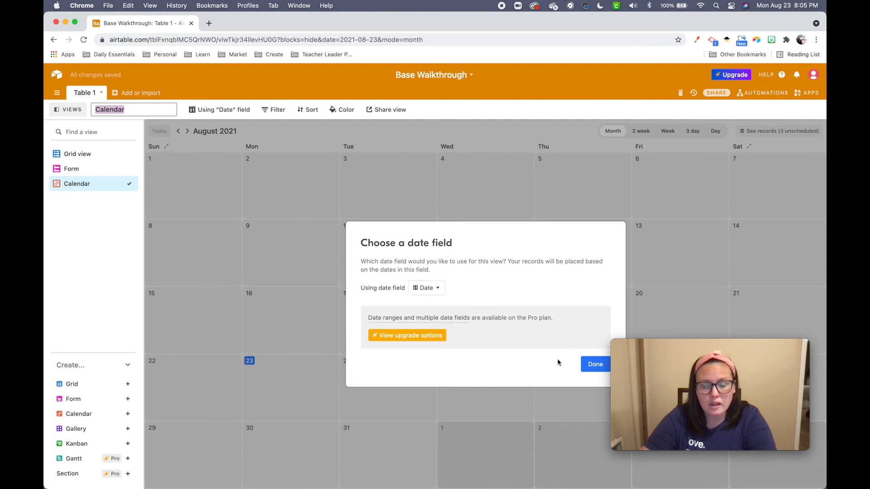
left_click(596, 364)
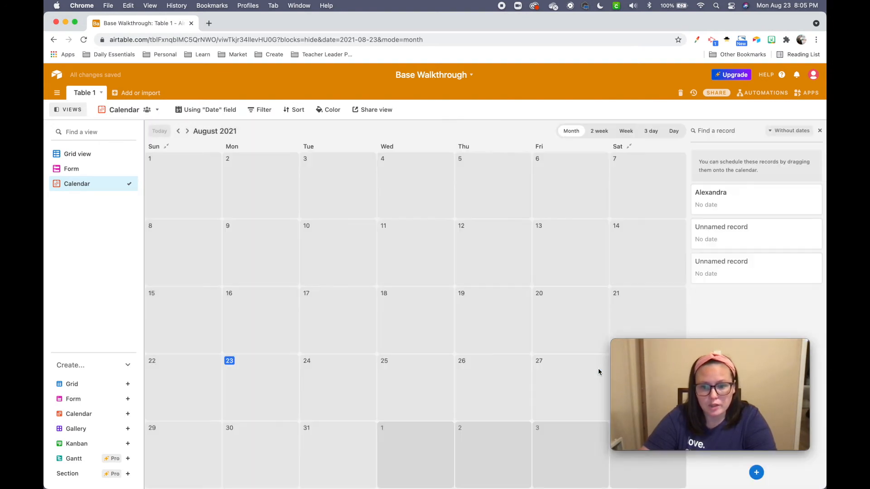
Schedule the named record on August 25, 2021 and the two unnamed records on August 31 and August 29 in the calendar.
mouse_move(711, 369)
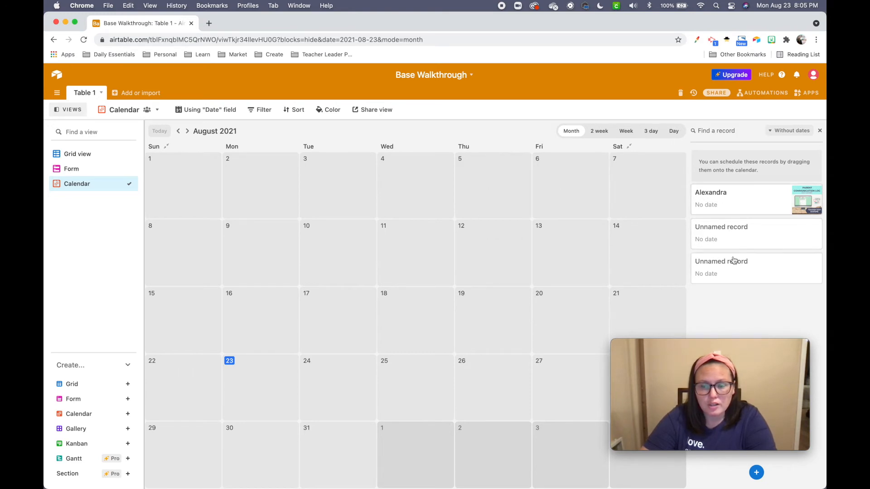
left_click_drag(740, 214, 434, 404)
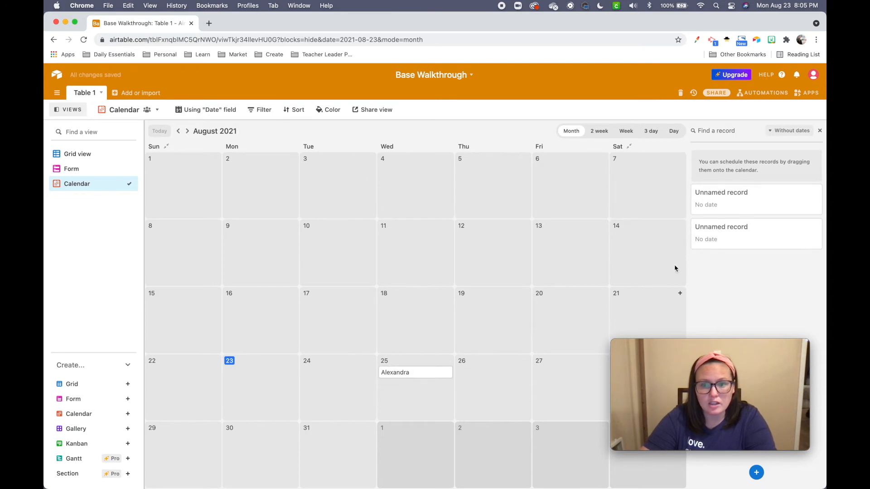
left_click_drag(736, 205, 501, 361)
left_click_drag(779, 202, 573, 375)
left_click_drag(513, 376, 345, 442)
left_click_drag(552, 373, 190, 447)
Check the records' dates in the grid view and return to the calendar view.
left_click(97, 155)
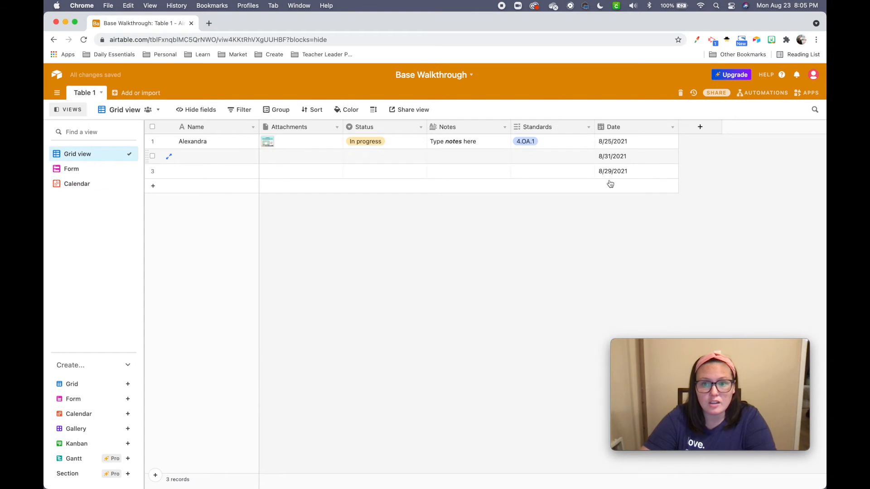
left_click(627, 157)
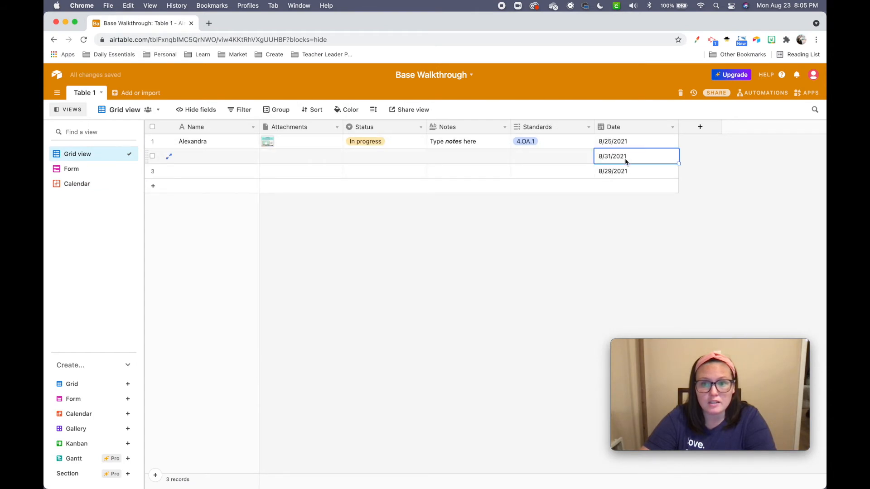
left_click(59, 184)
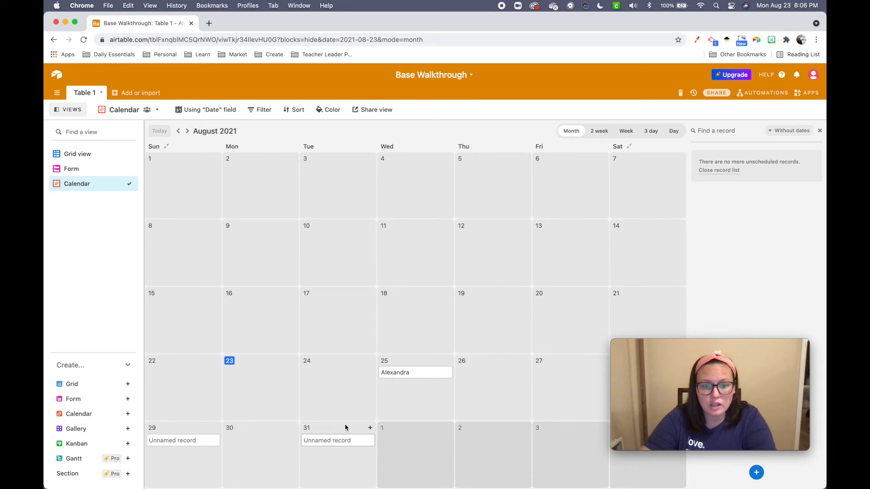
Move the named record to August 27 in the calendar and check its Date cell in the grid view.
left_click_drag(422, 377, 562, 375)
left_click(78, 153)
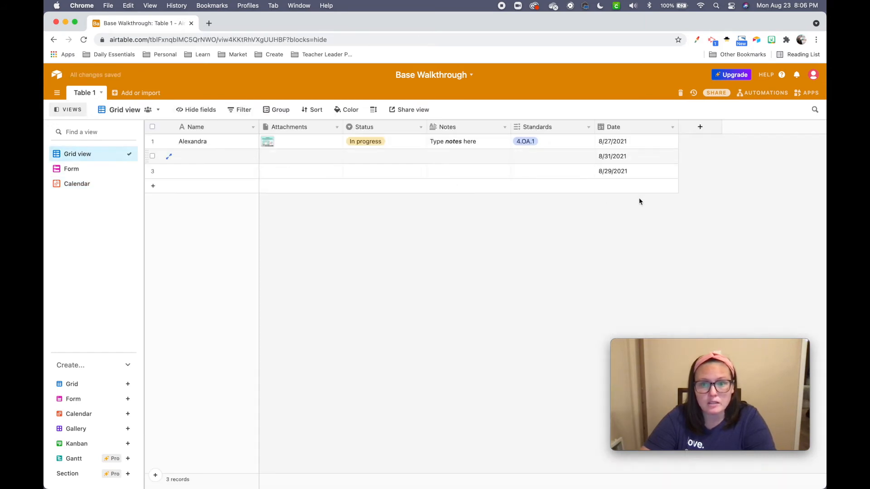
left_click(621, 138)
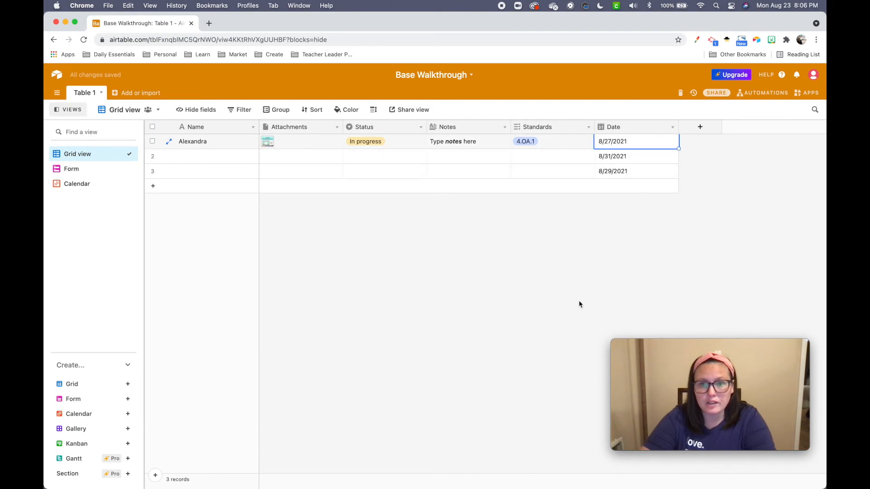
Create a gallery view for Table 1, keeping the default name Gallery.
left_click(85, 187)
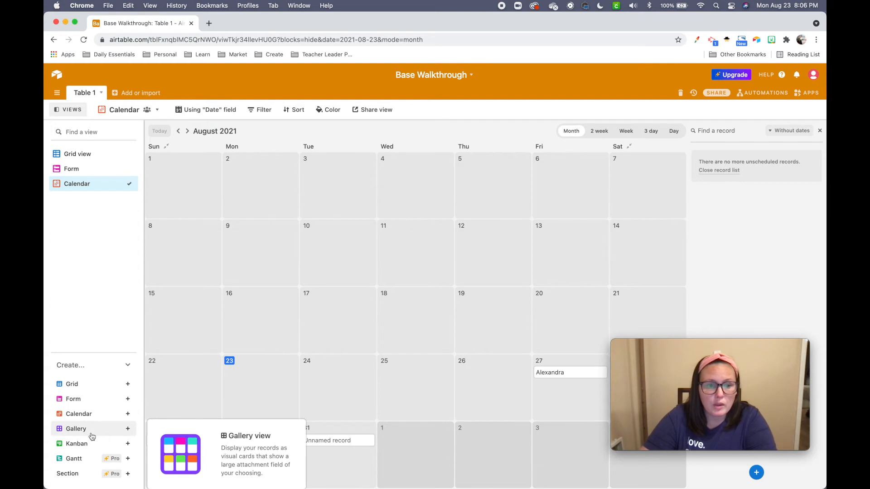
left_click(92, 433)
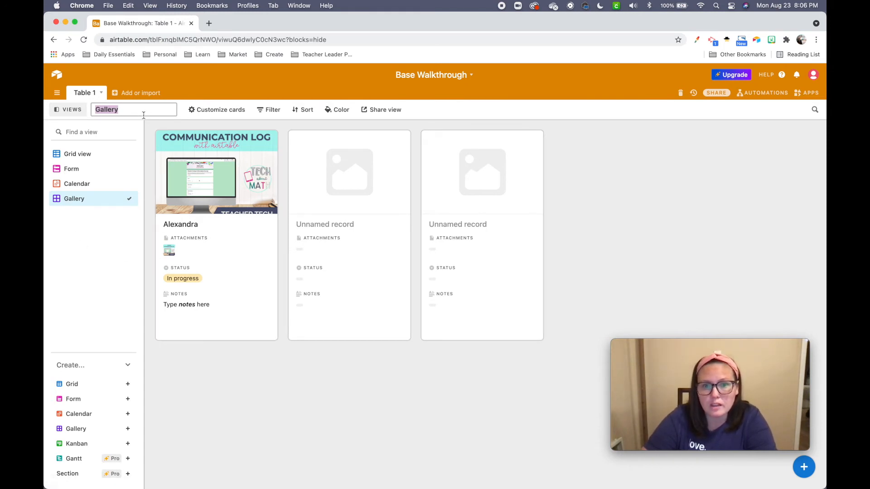
left_click(115, 265)
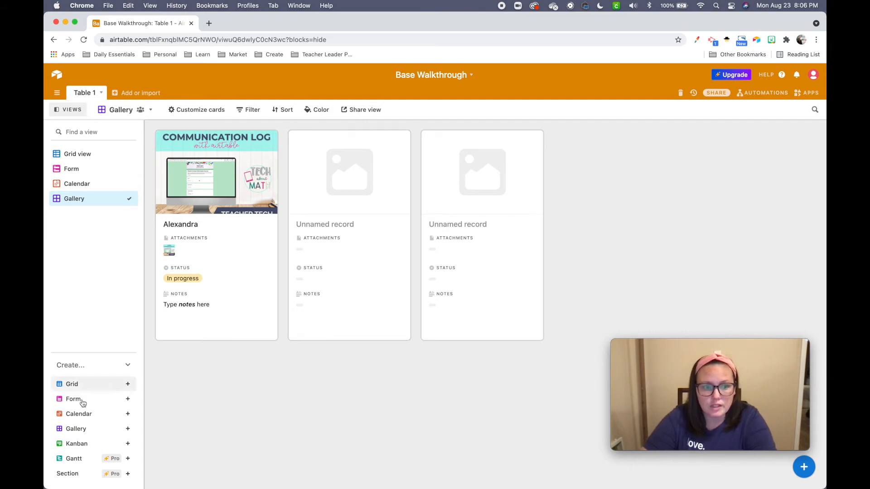
Create a Kanban view for Table 1 stacked by the Status field.
left_click(84, 445)
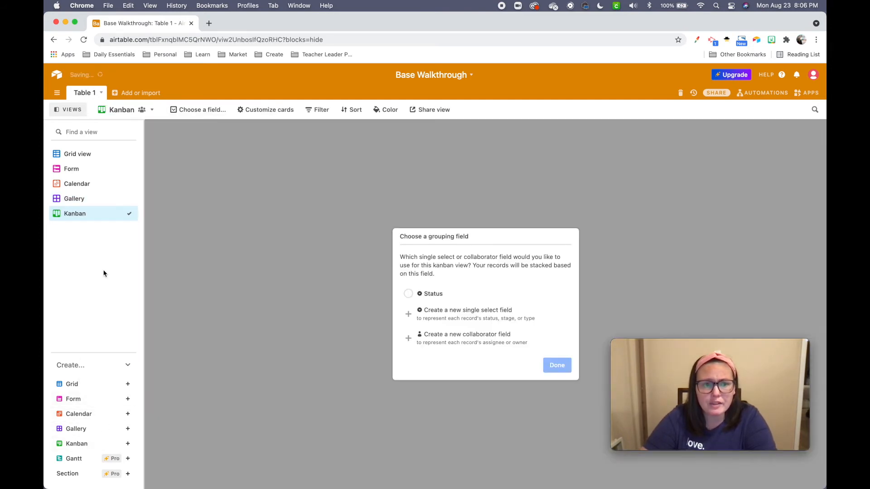
left_click(409, 294)
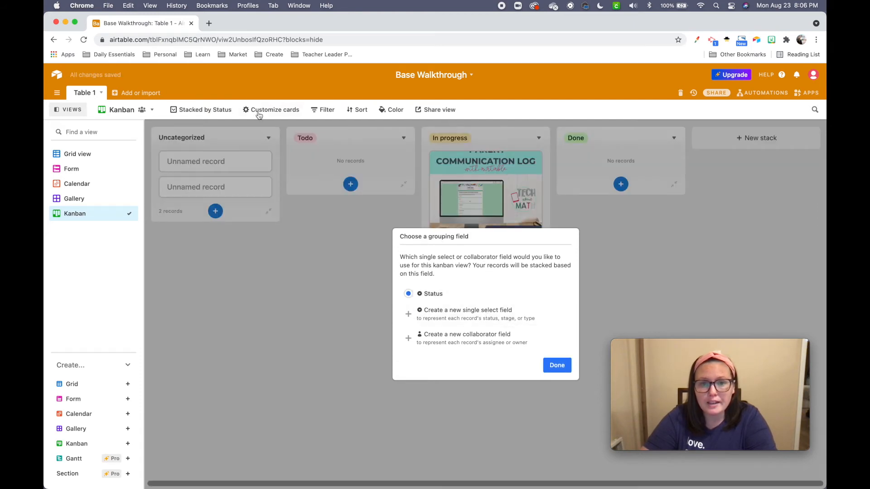
left_click(557, 365)
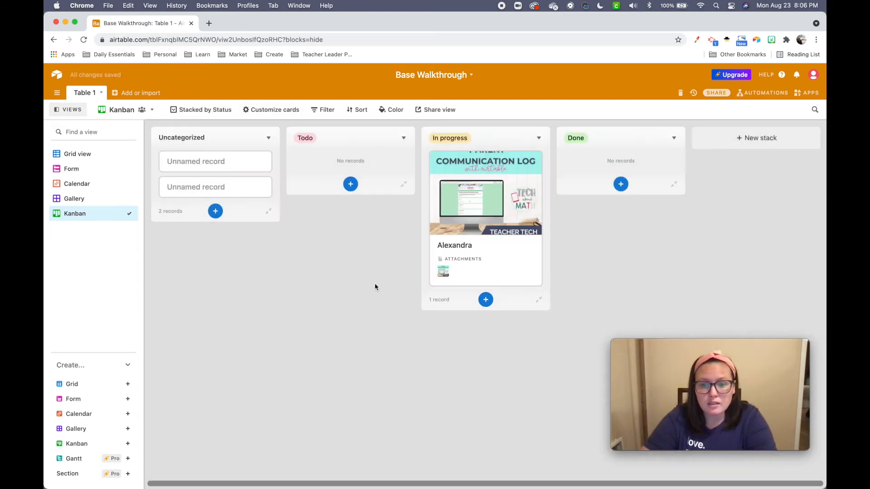
Review the Status field's select options from the grid view and close the field settings without changes.
left_click(78, 154)
double_click(387, 128)
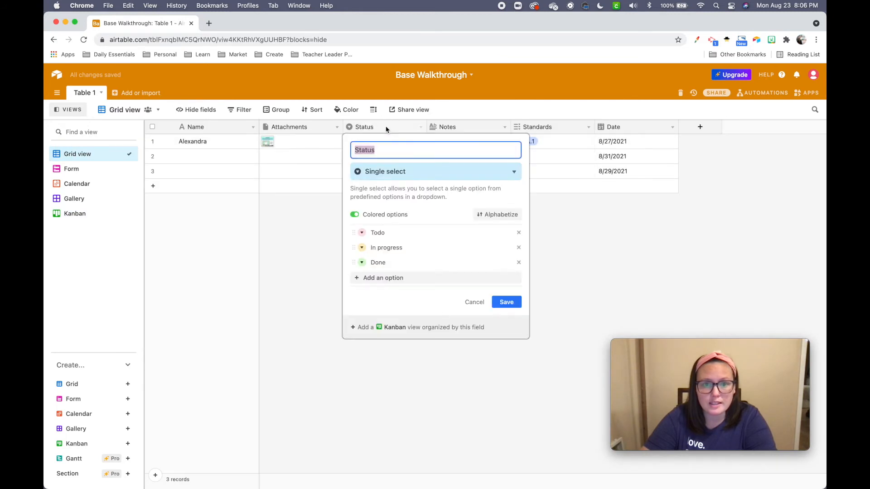
left_click(506, 302)
Set the second record's Status to Todo in the grid view.
left_click(400, 155)
left_click(401, 154)
left_click(389, 202)
left_click(388, 167)
Move both unnamed records to the Done stack in the Kanban view.
left_click(72, 214)
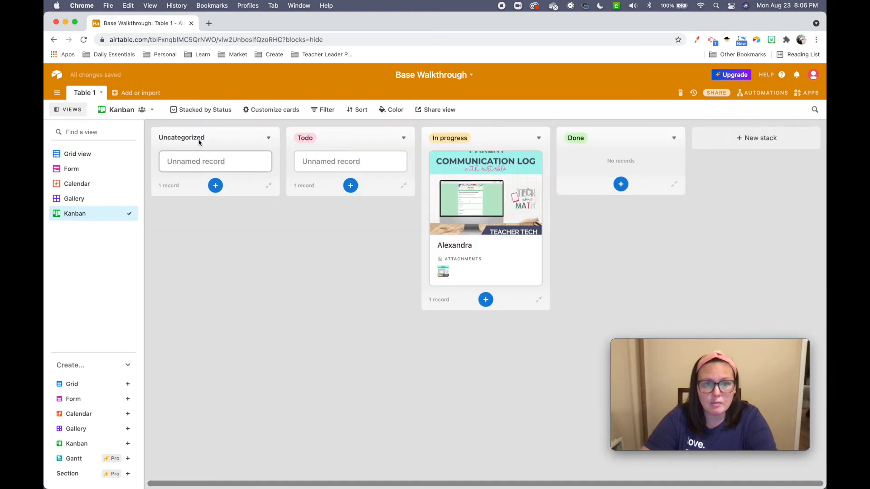
left_click_drag(239, 165, 644, 167)
left_click_drag(373, 159, 630, 162)
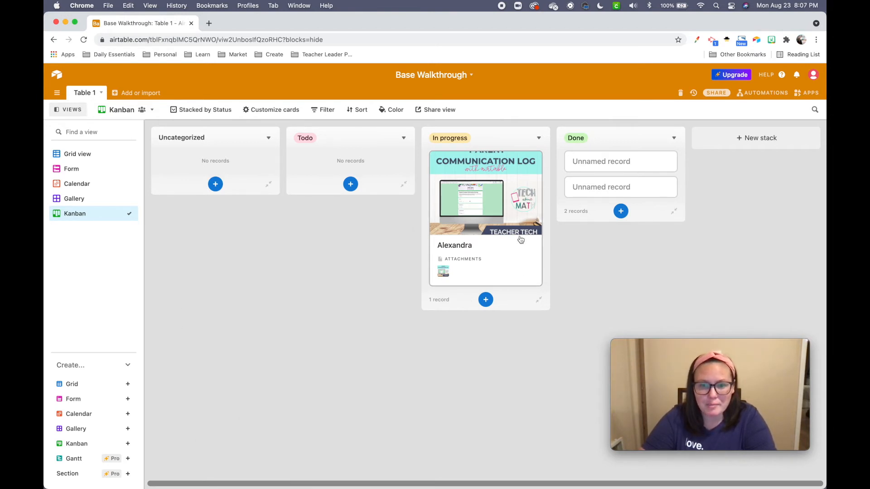
Collapse the Uncategorized and Done stacks, and expand the Uncategorized stack again.
left_click(269, 139)
left_click(252, 190)
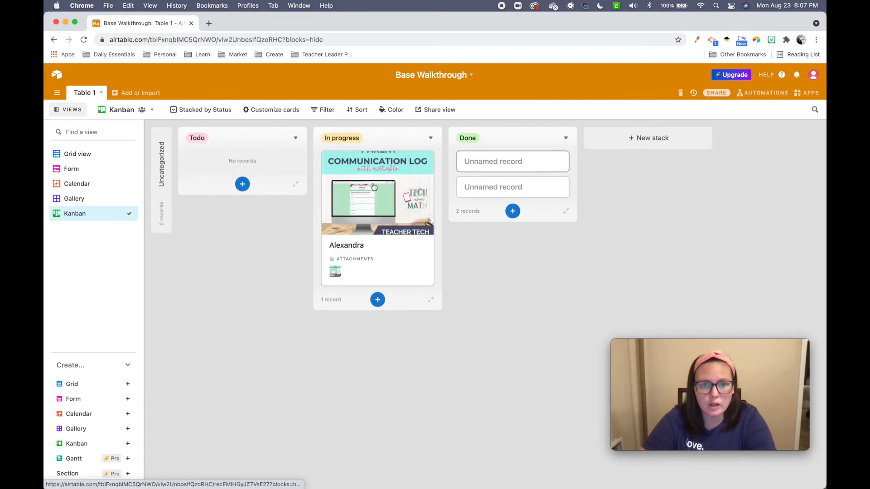
left_click(565, 138)
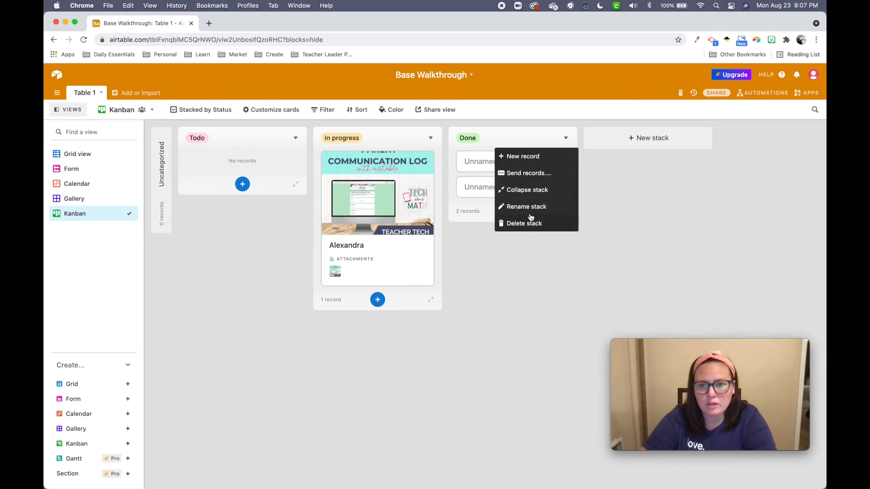
left_click(535, 193)
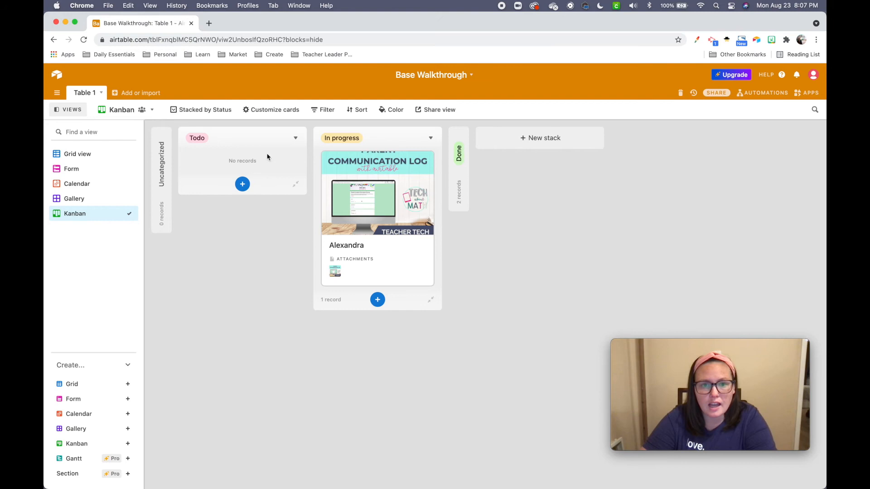
left_click(160, 143)
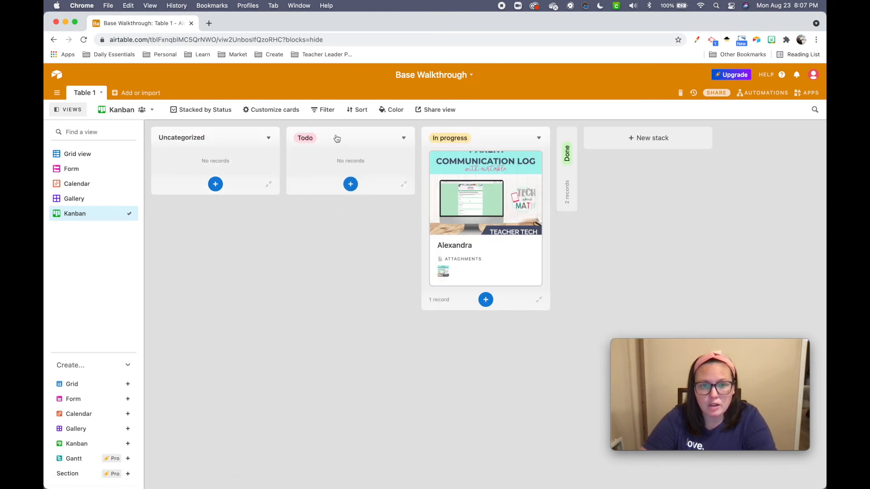
Add two records named "Grade tests" and "Plan lesson" to the Todo stack.
left_click(351, 184)
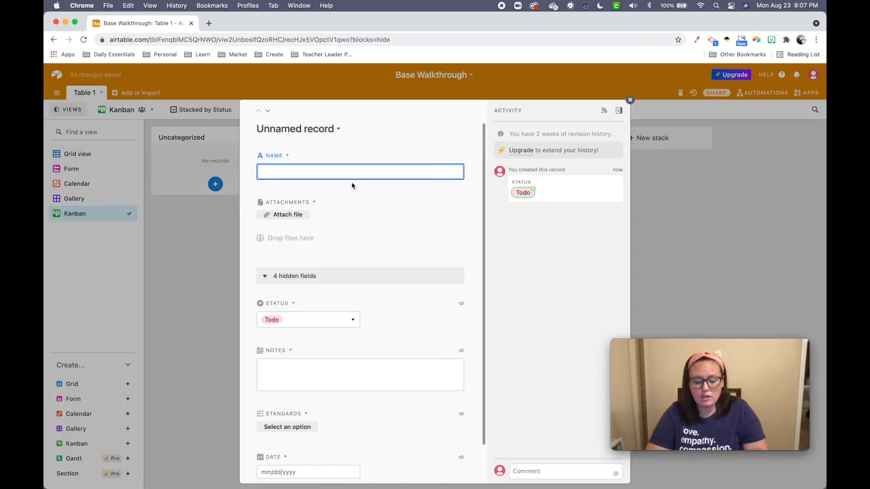
type("Grade tests")
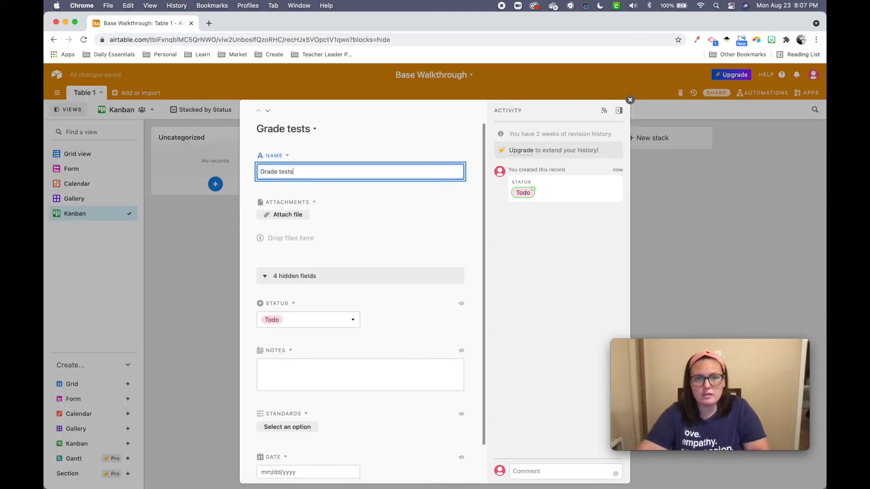
left_click(630, 100)
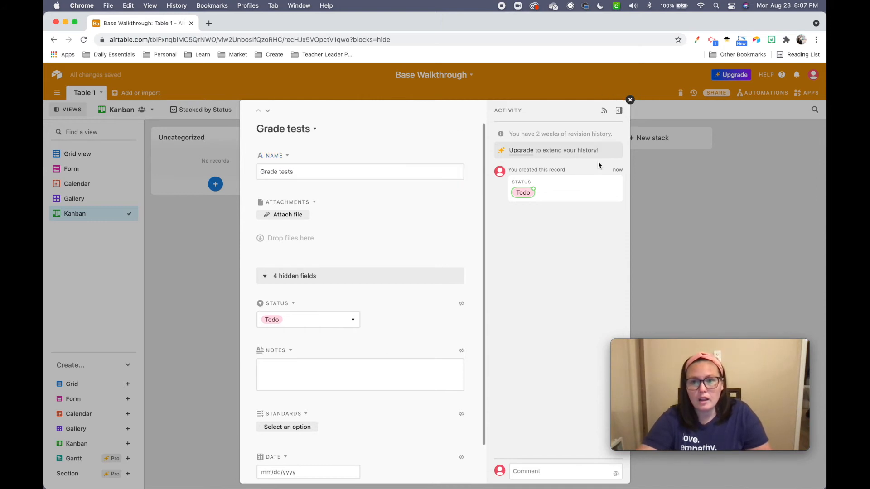
left_click(352, 185)
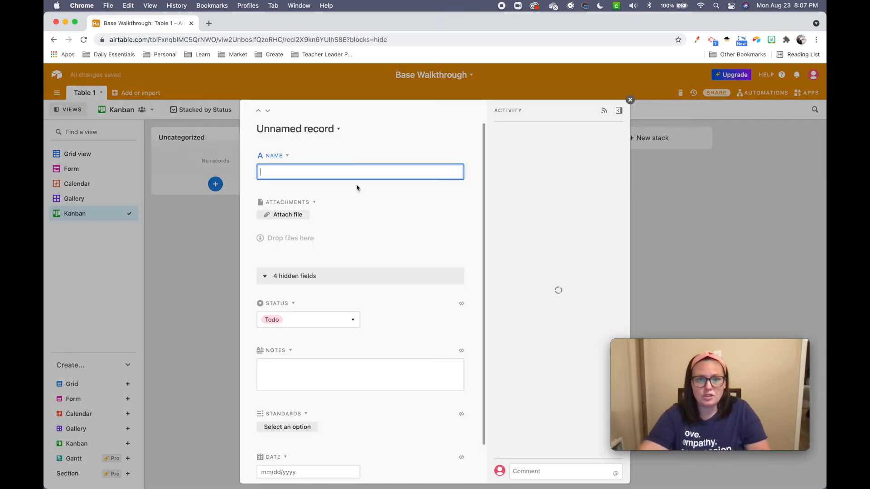
type("Plan lesson")
left_click(630, 100)
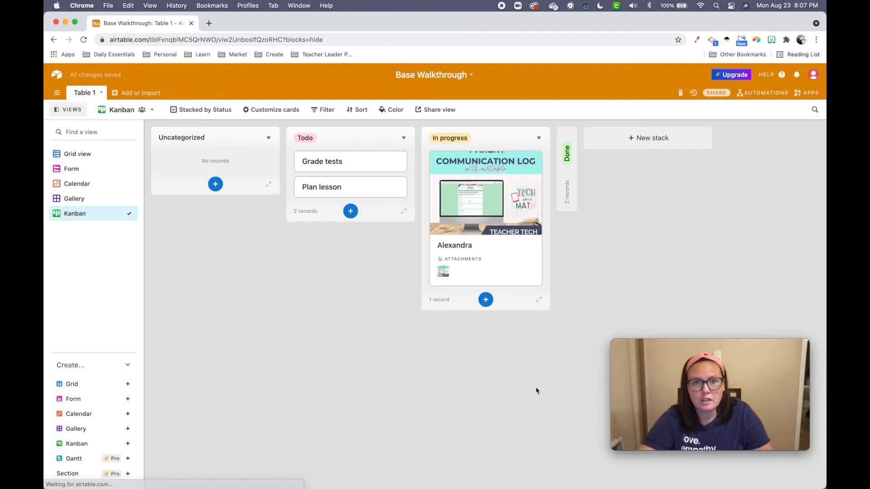
View the expanded Grade tests record with its fields, close it and look at all records in the grid view.
left_click_drag(356, 173, 338, 166)
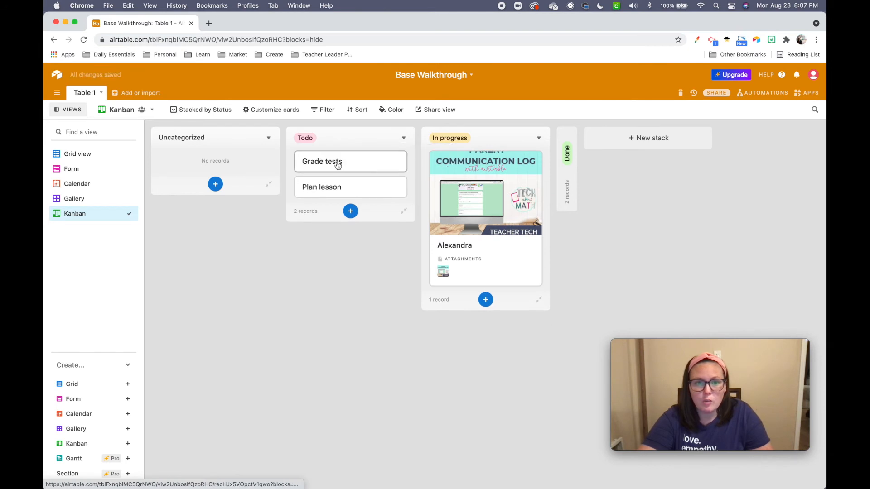
left_click(337, 165)
scroll(369, 226, "down", 2)
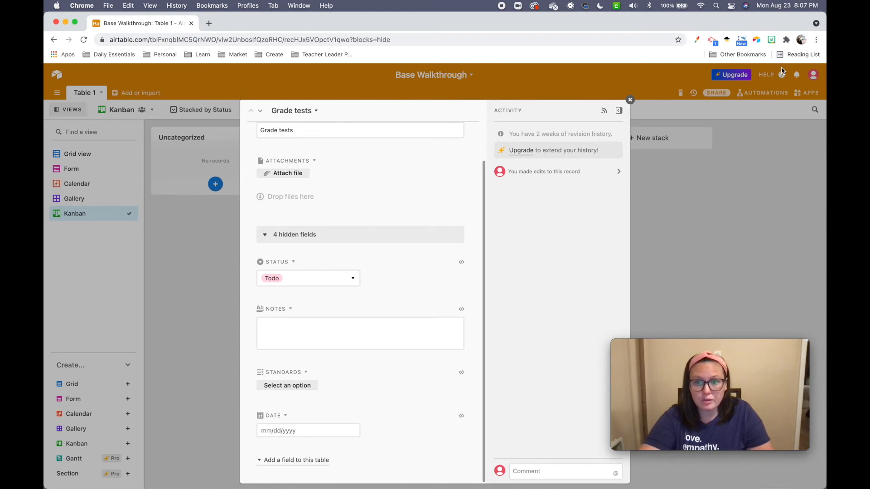
left_click(631, 99)
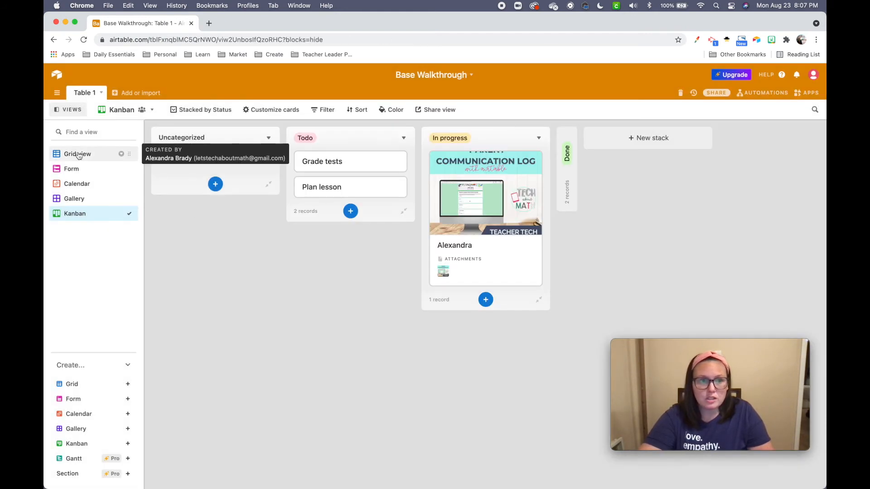
left_click(91, 154)
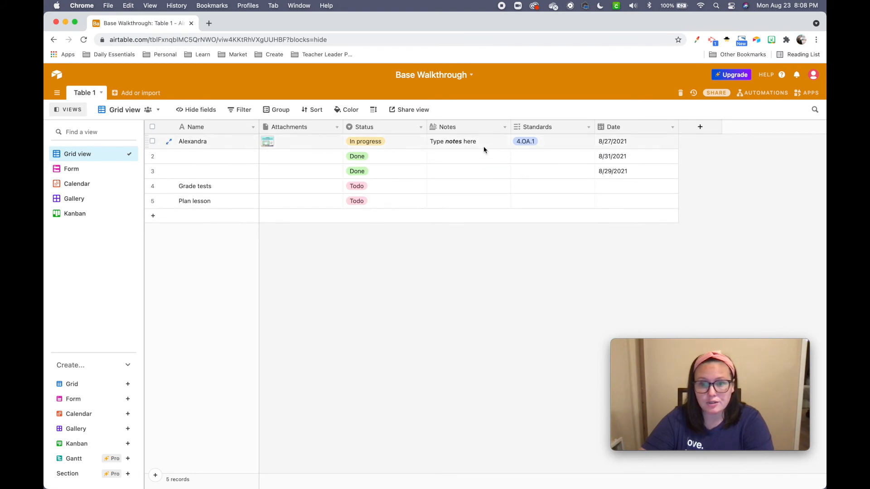
Create a second grid view, rename the original grid view "Master List" and return to the new grid.
left_click(125, 385)
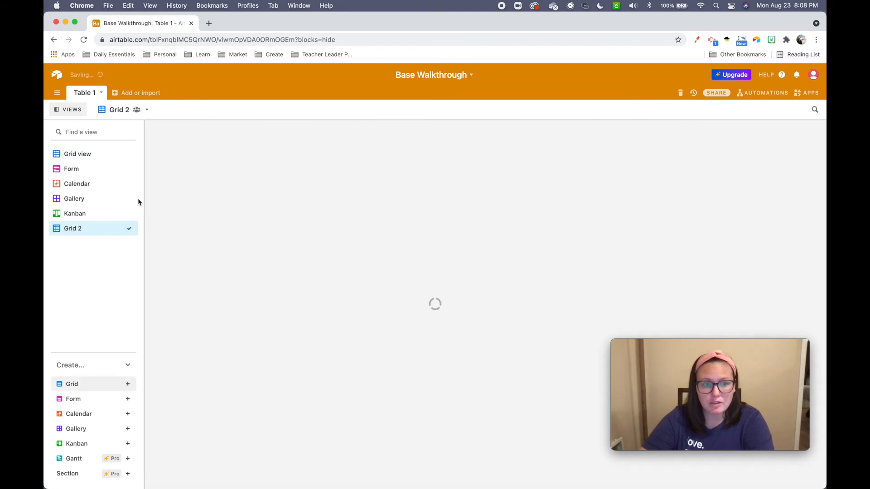
left_click(87, 154)
double_click(87, 154)
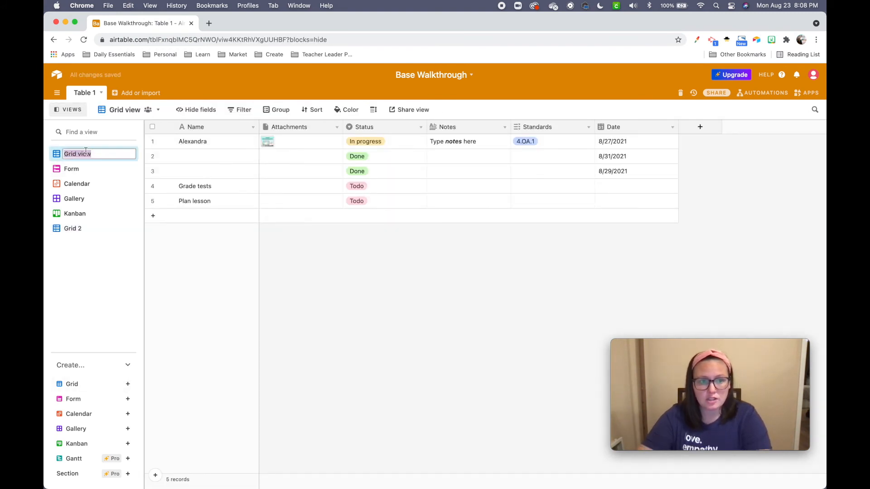
type("Master List")
key("Return")
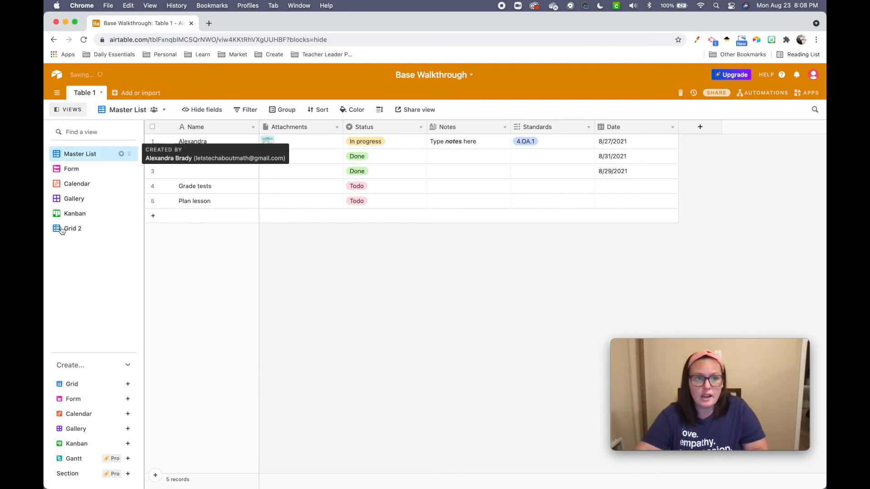
left_click(98, 230)
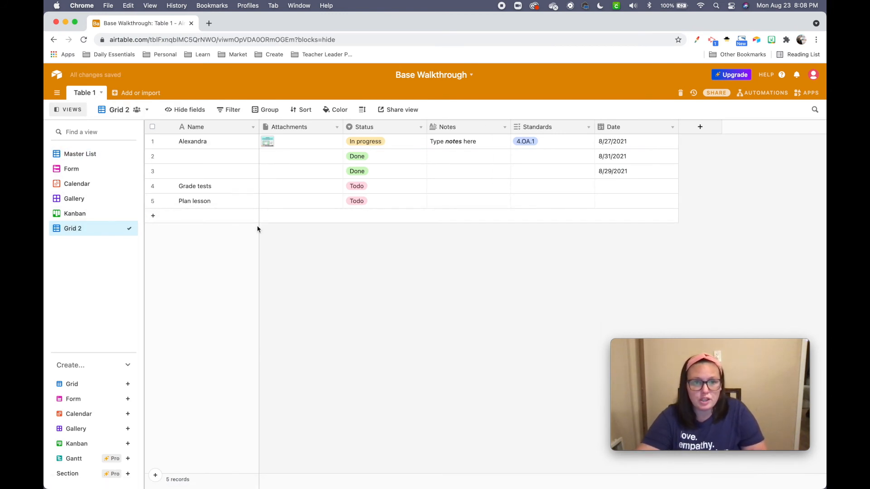
Sort the records in Grid 2 by the Name field from A to Z, and remove the sort again.
left_click(302, 112)
left_click(318, 144)
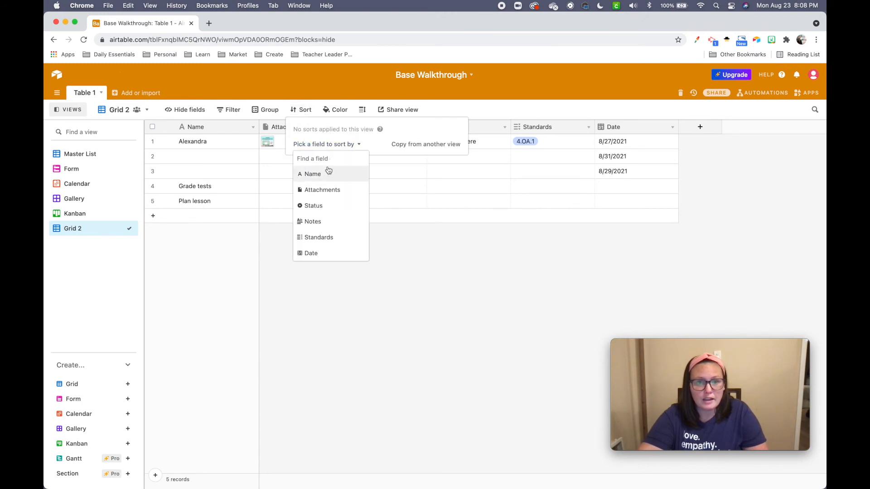
left_click(313, 175)
left_click(365, 258)
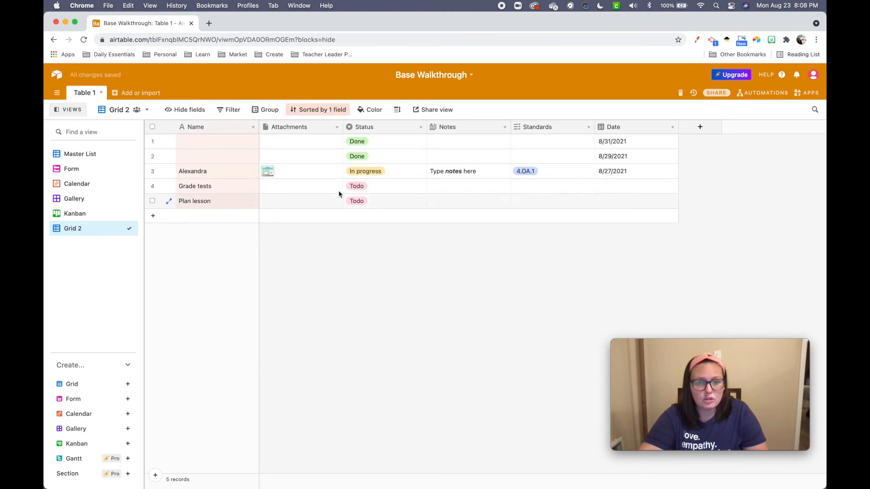
left_click(304, 113)
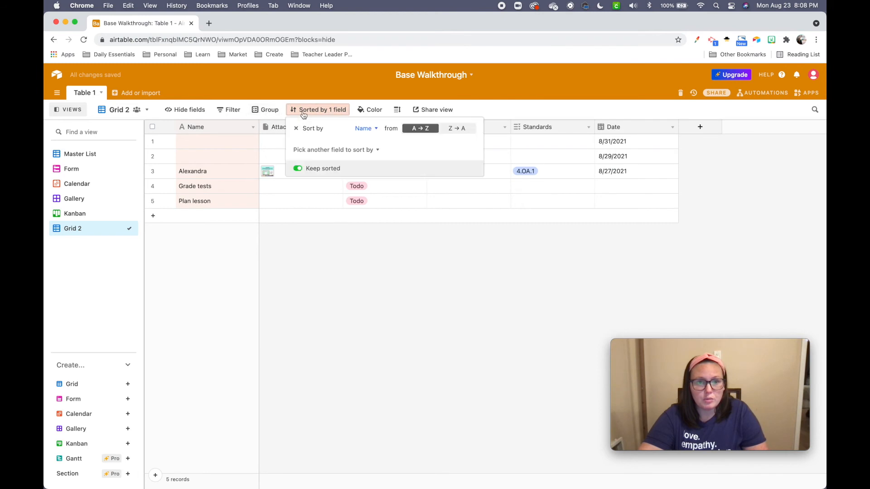
left_click(296, 128)
Group the records in Grid 2 by the Status field.
left_click(263, 110)
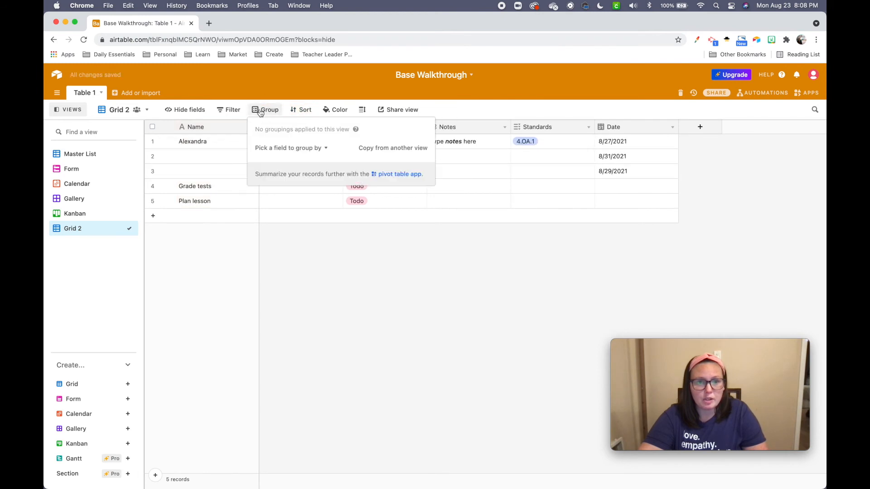
left_click(317, 149)
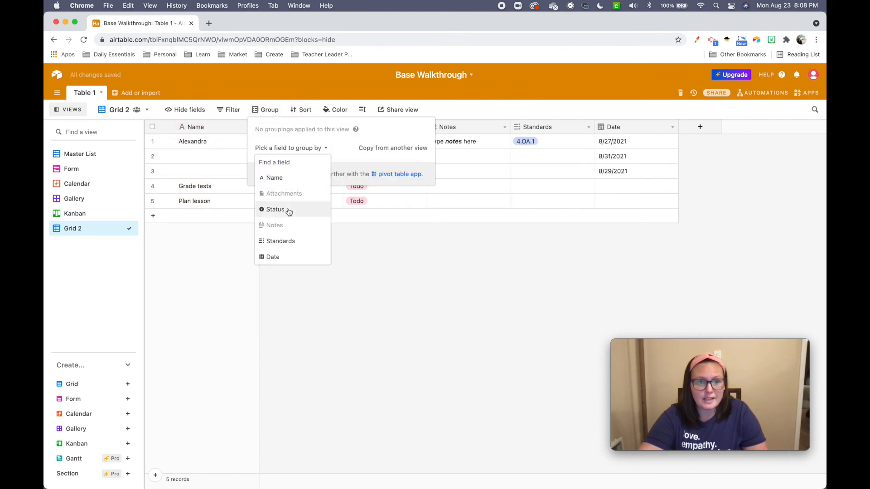
left_click(288, 211)
left_click(337, 340)
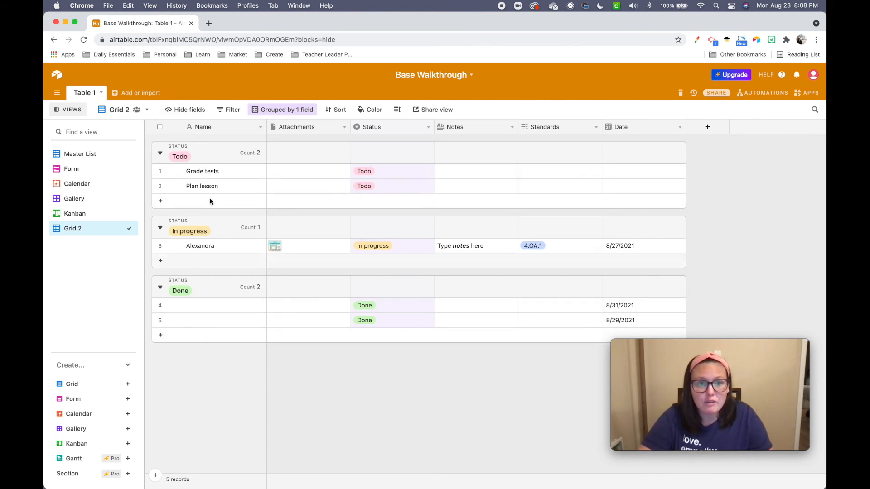
Add the Standards field as a second grouping level below Status in Grid 2.
left_click(268, 110)
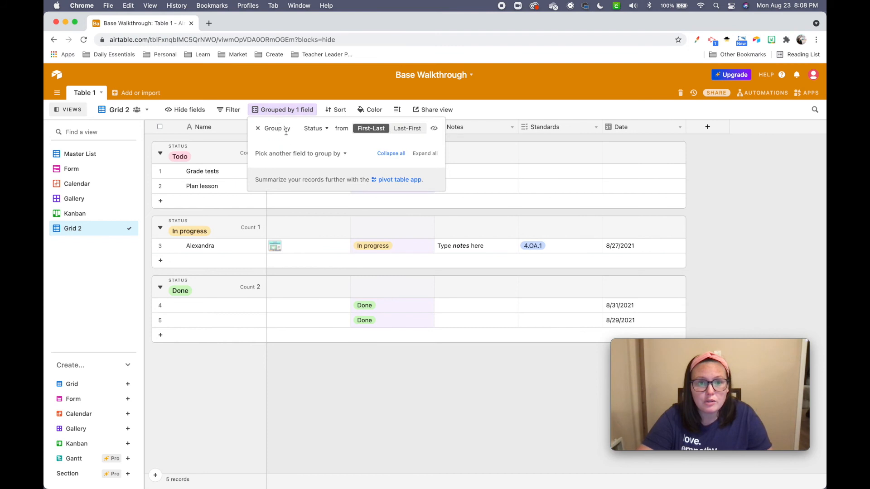
left_click(292, 155)
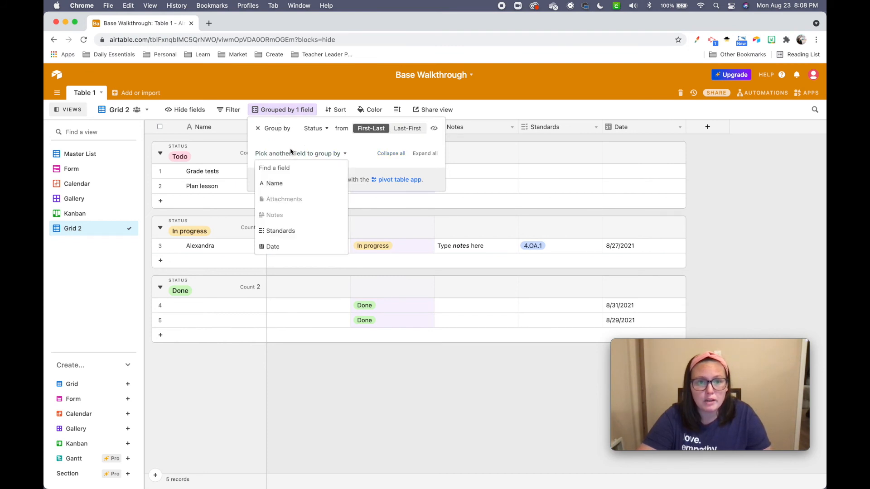
left_click(301, 231)
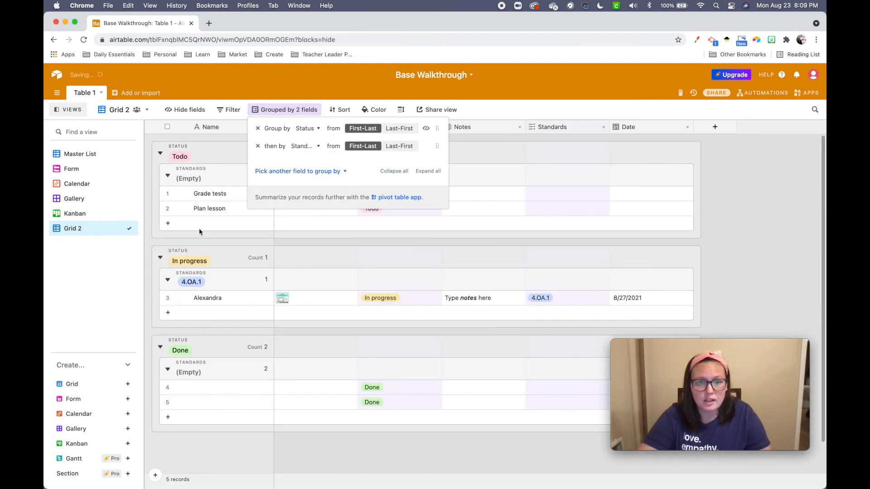
left_click(447, 194)
left_click(334, 195)
In the Master List view, set Standards to 4.OA.2 for the second record and 4.OA.1 for the third.
left_click(79, 153)
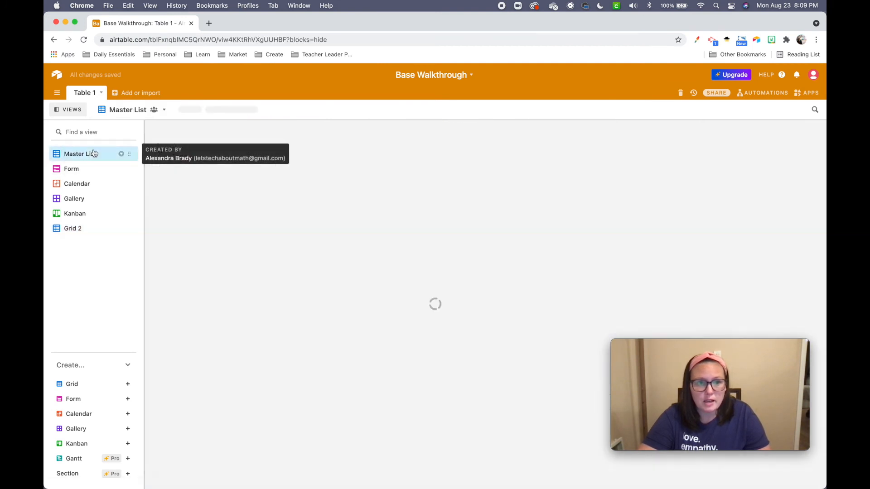
left_click(555, 143)
left_click(554, 156)
left_click(517, 156)
left_click(527, 201)
left_click(517, 171)
left_click(517, 171)
left_click(526, 200)
Assign standards 4.OA.1 and 4.OA.2 to the Grade tests record and 4.OA.1 to the Plan lesson record.
left_click(516, 186)
left_click(517, 186)
left_click(526, 216)
left_click(550, 186)
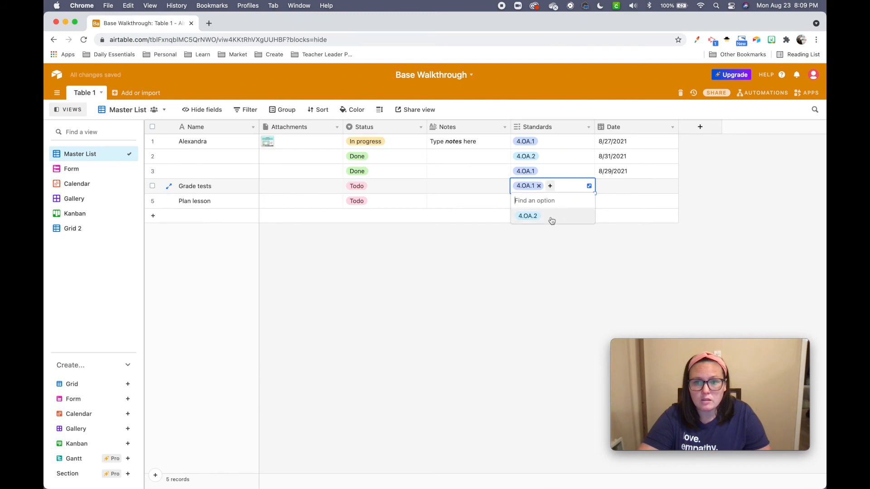
left_click(553, 217)
left_click(528, 204)
left_click(517, 201)
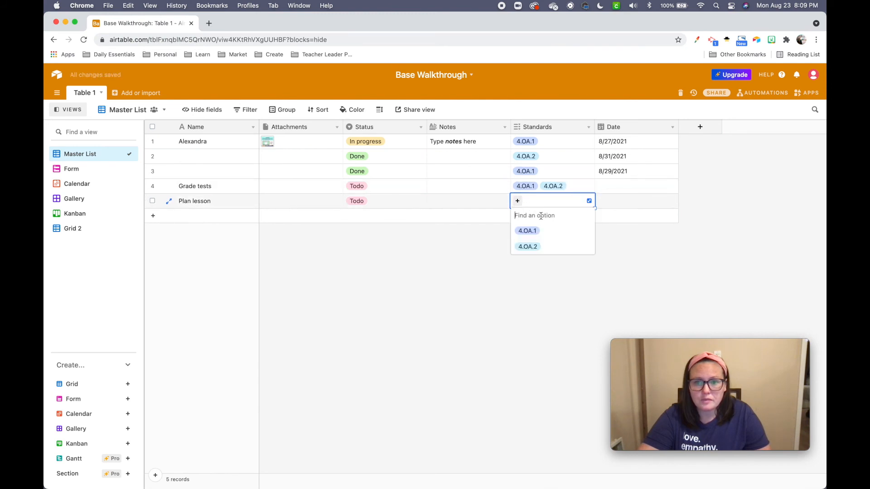
left_click(548, 230)
left_click(575, 160)
left_click(531, 201)
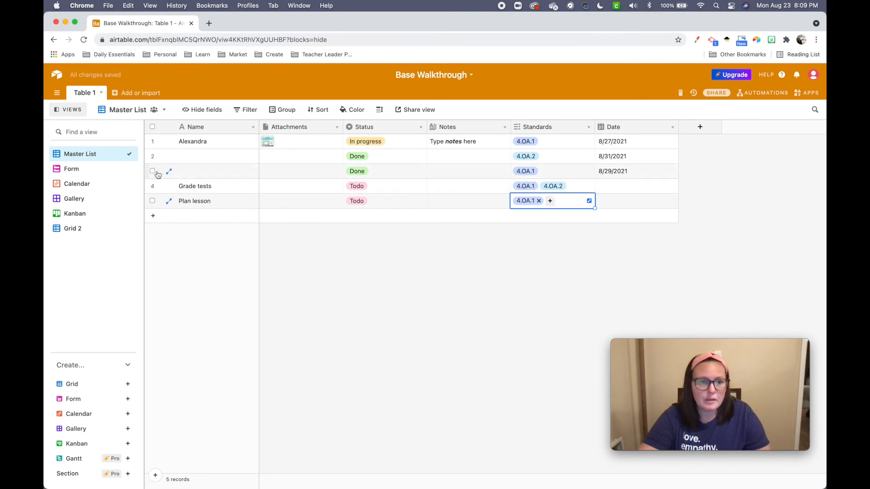
Rename the Grid 2 view "Grouped by Status and Standards".
left_click(73, 228)
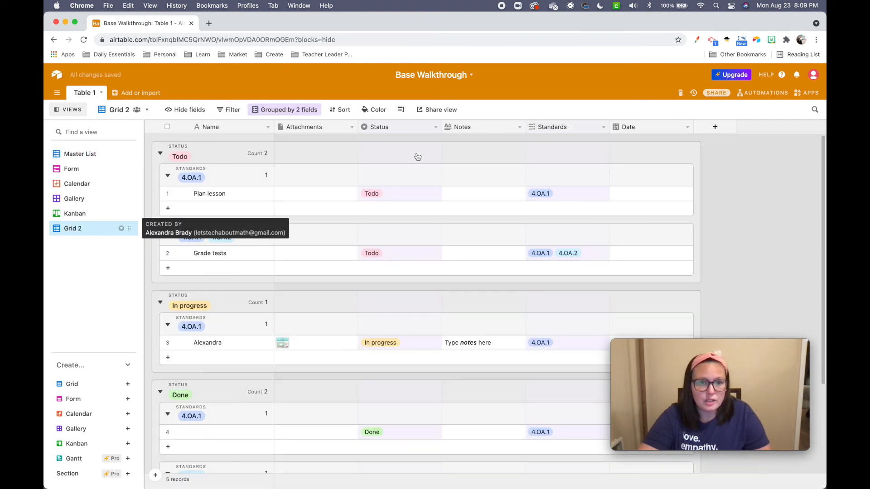
double_click(88, 228)
type("Grouped by State")
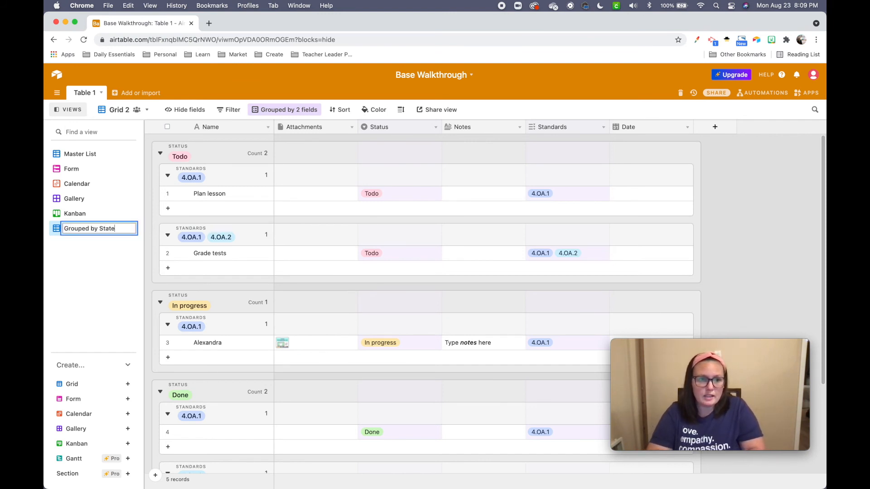
key("BackSpace")
type("us and ")
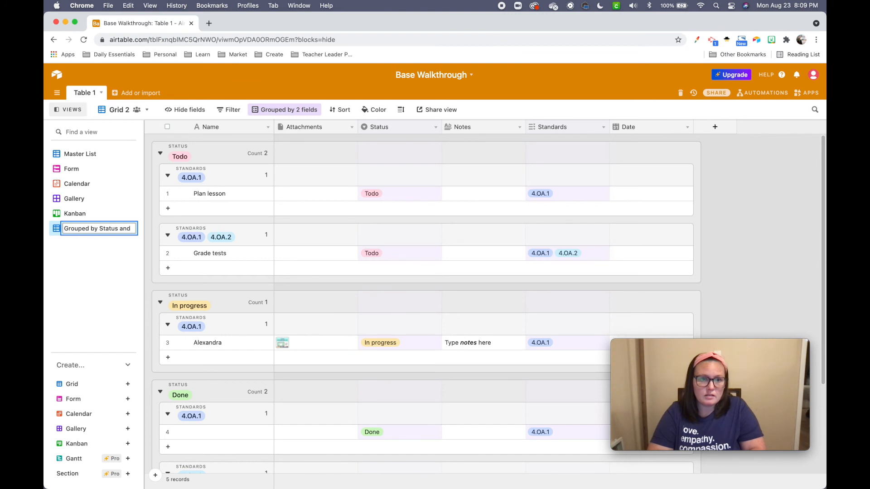
type("Standards")
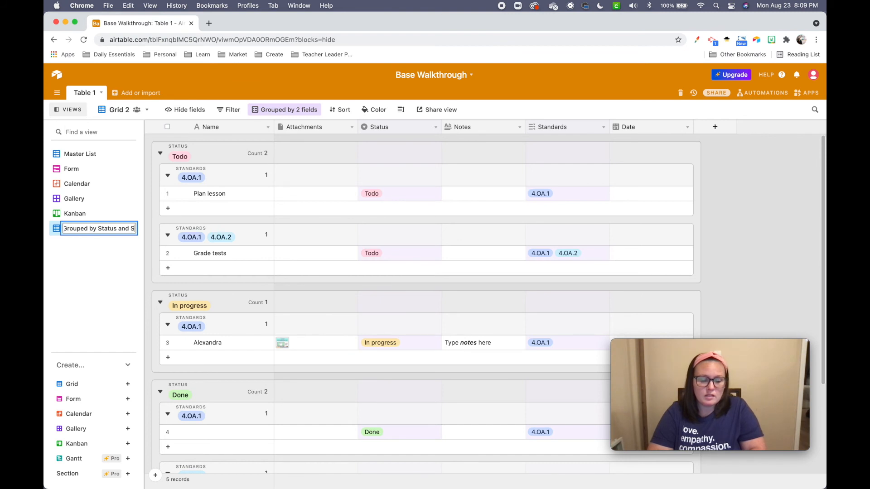
key("Return")
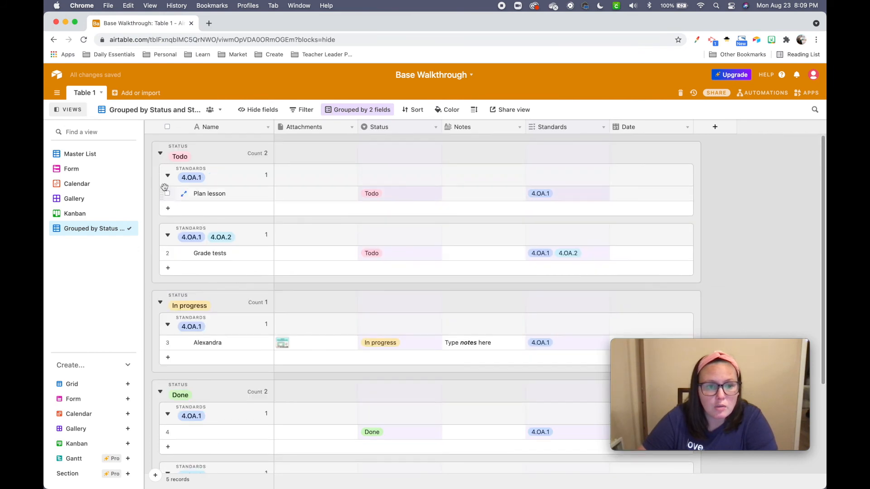
Collapse the Done and In progress groups, and return to the Master List view.
left_click(161, 392)
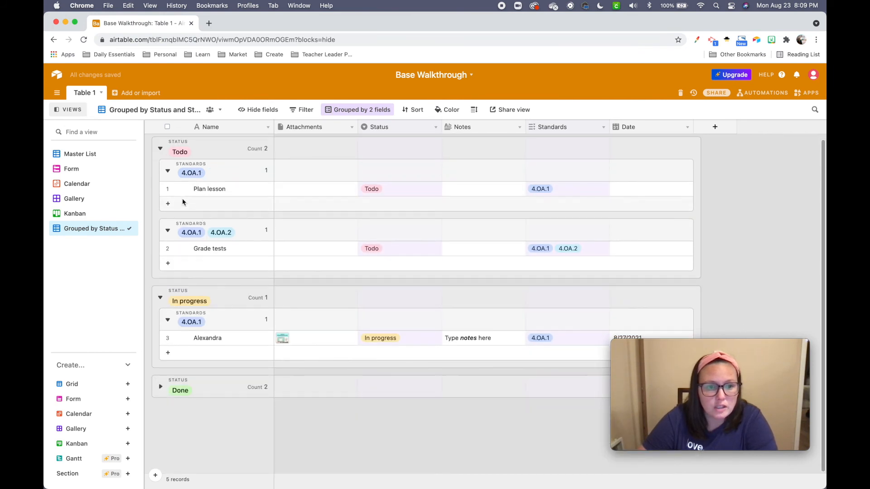
left_click(161, 303)
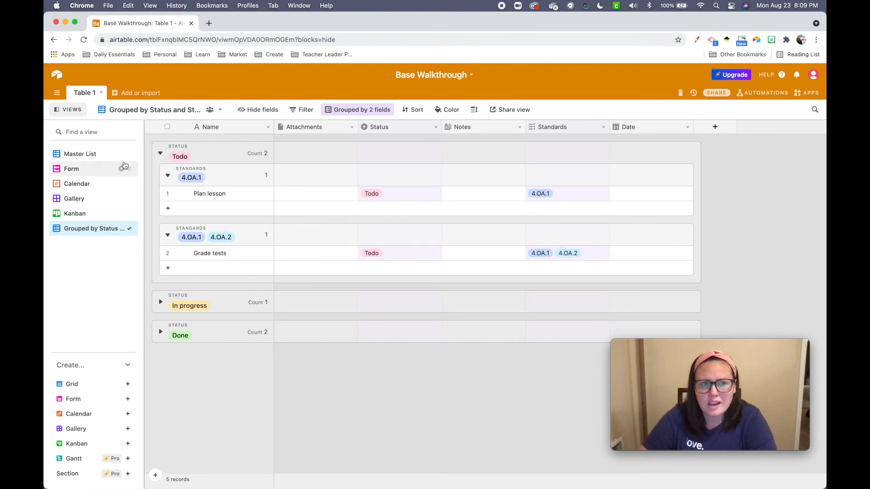
left_click(135, 151)
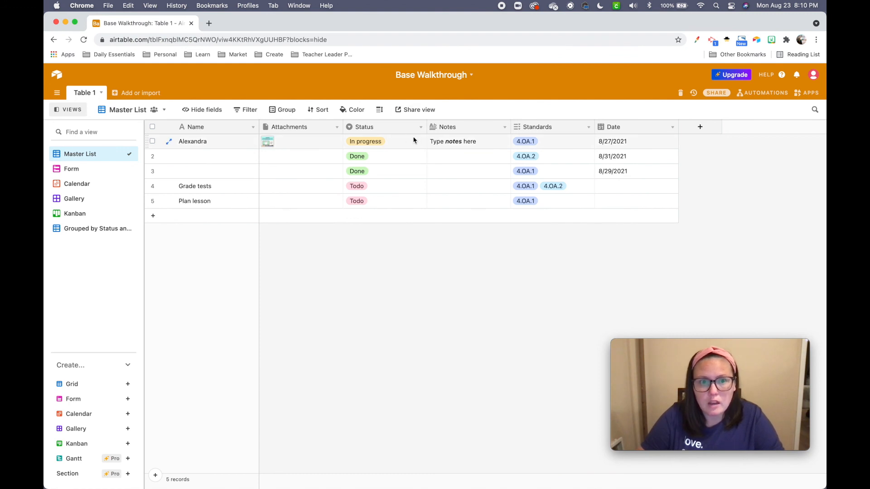
Examine the settings of the Name, Attachments and Status fields without changing them, and look over the Notes, Standards and Date columns.
left_click(200, 131)
left_click(228, 161)
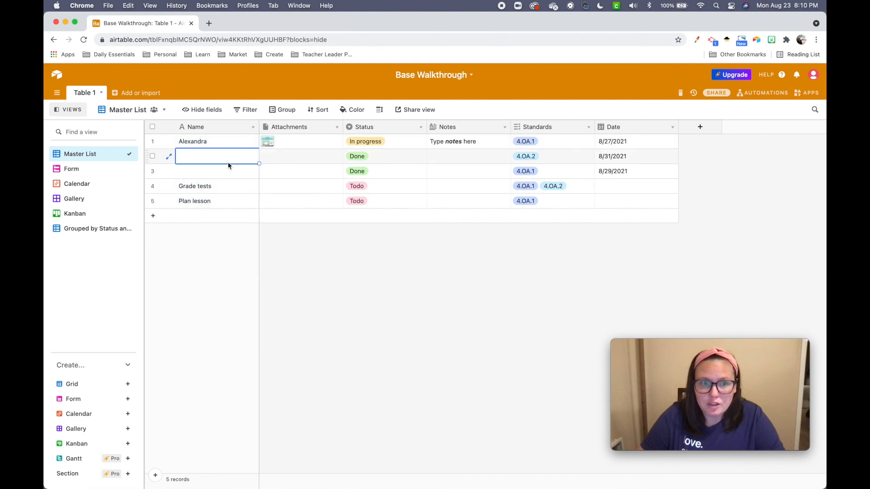
left_click(207, 142)
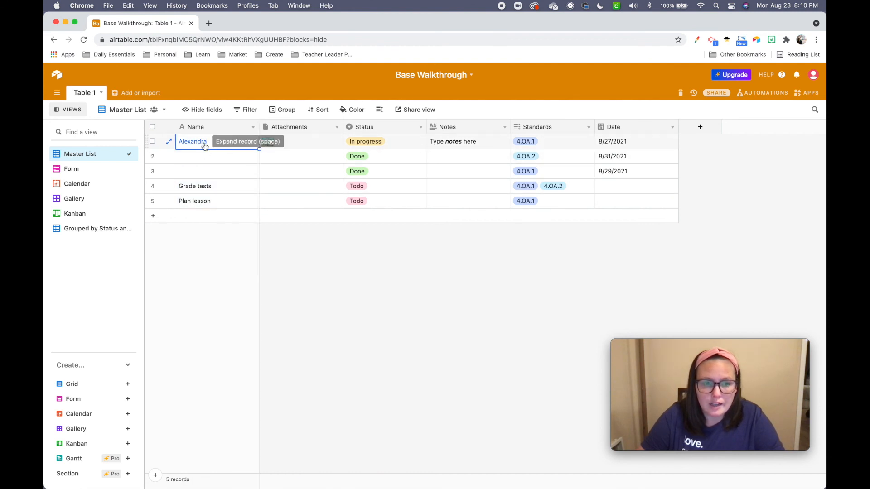
double_click(197, 127)
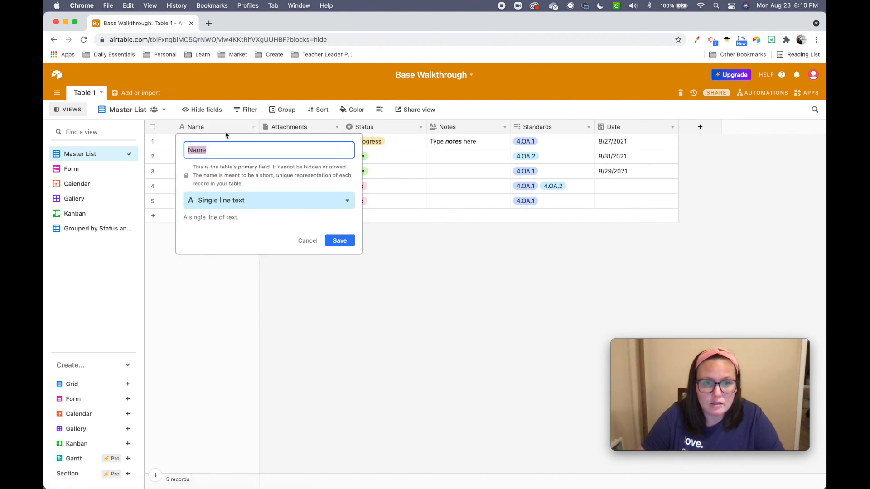
left_click(307, 240)
left_click(315, 131)
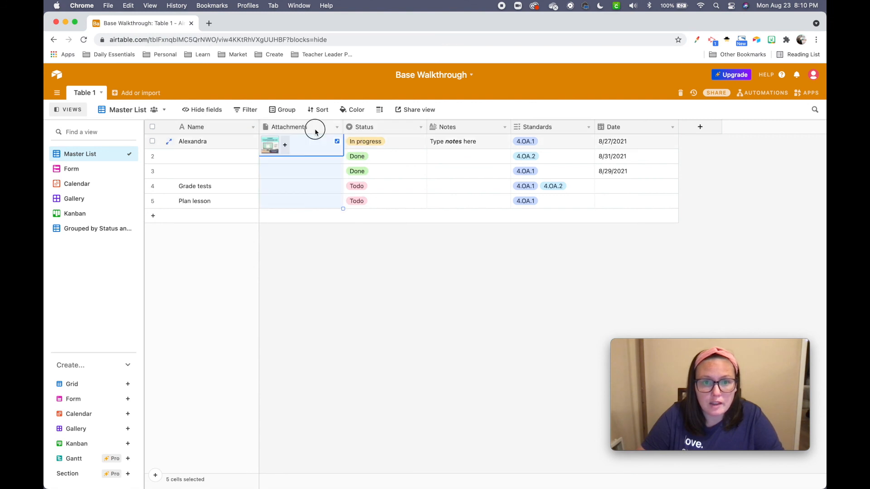
double_click(315, 131)
left_click(411, 222)
left_click(398, 129)
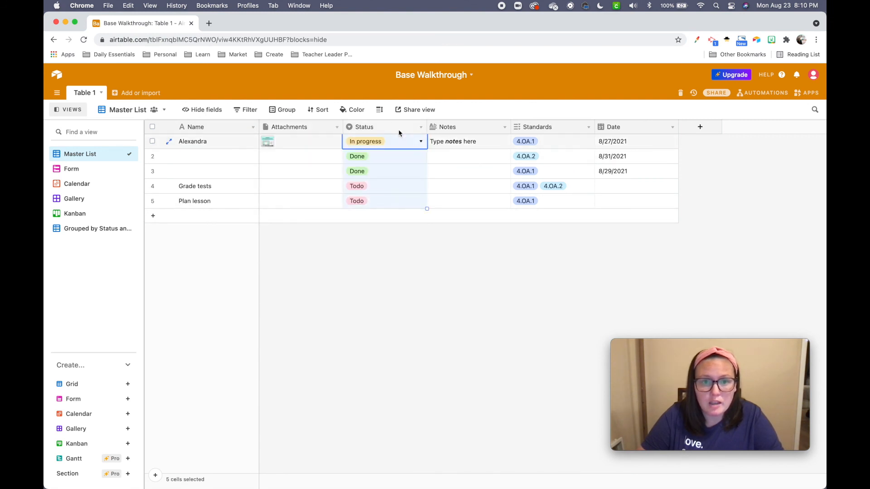
double_click(398, 129)
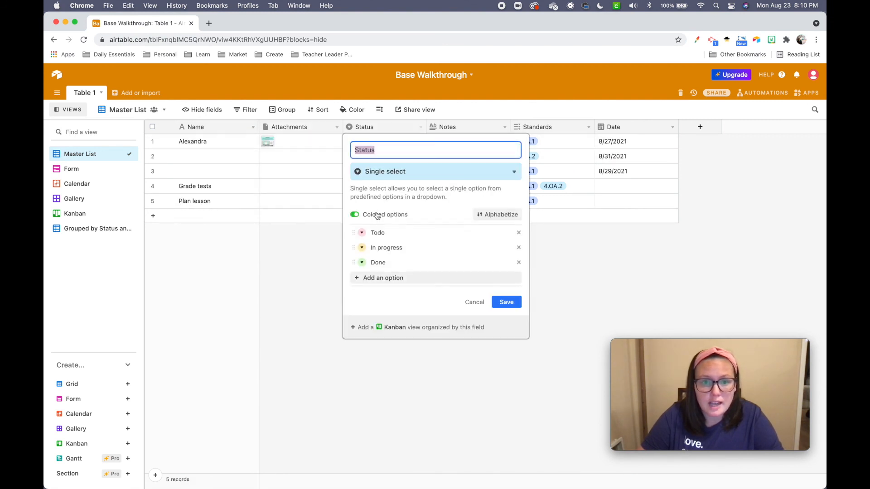
left_click(475, 302)
left_click(448, 134)
left_click(536, 131)
left_click(628, 128)
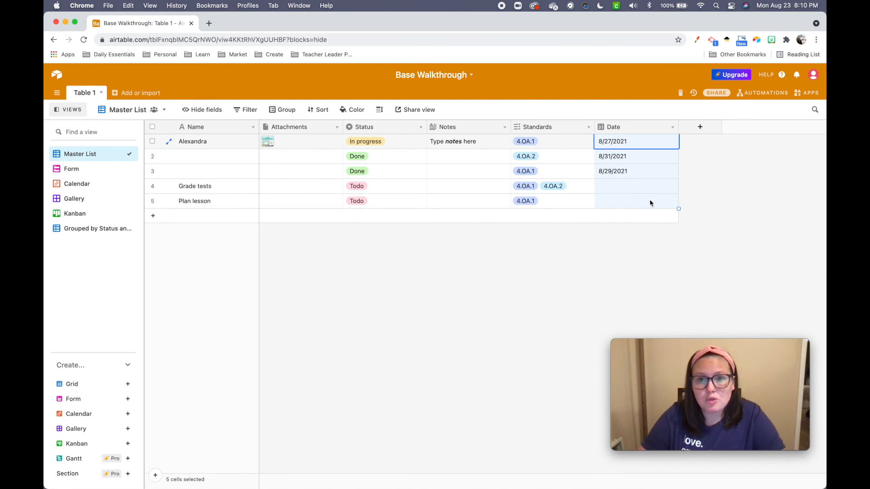
Change the base's color to orange-red and its icon to the bug.
left_click(471, 76)
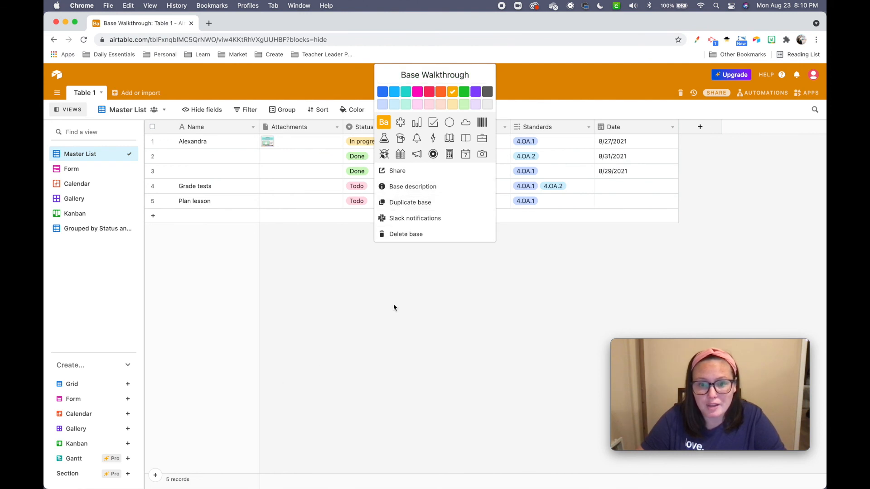
left_click(414, 93)
left_click(442, 92)
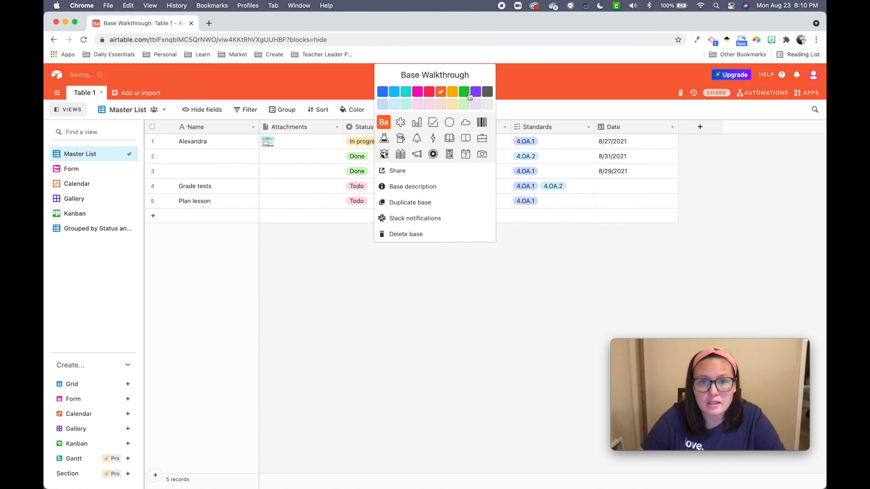
left_click(417, 123)
left_click(386, 126)
scroll(390, 134, "down", 3)
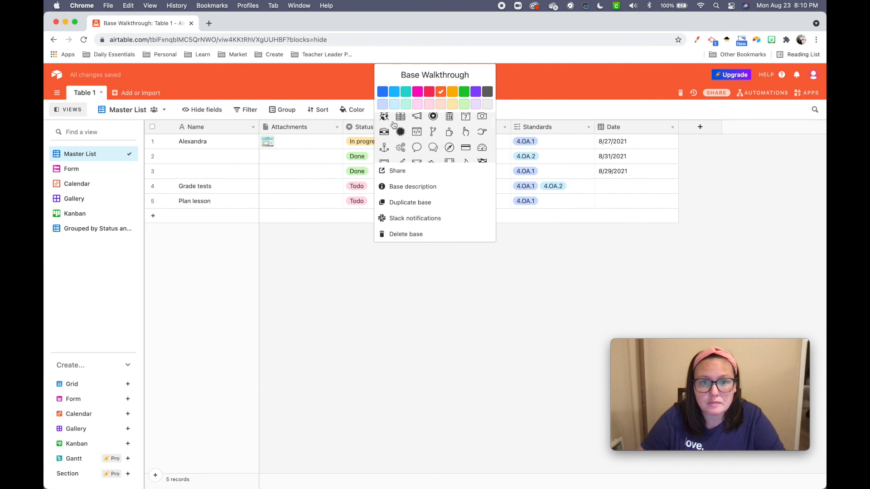
left_click(384, 117)
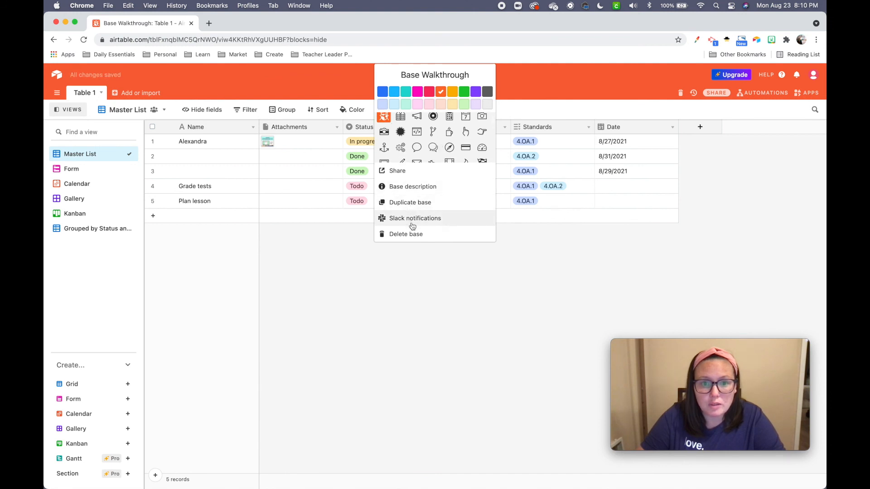
left_click(513, 341)
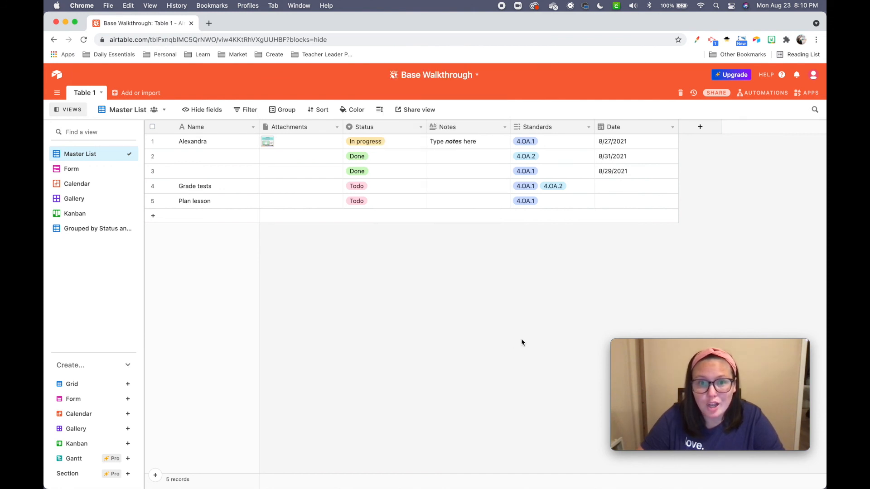